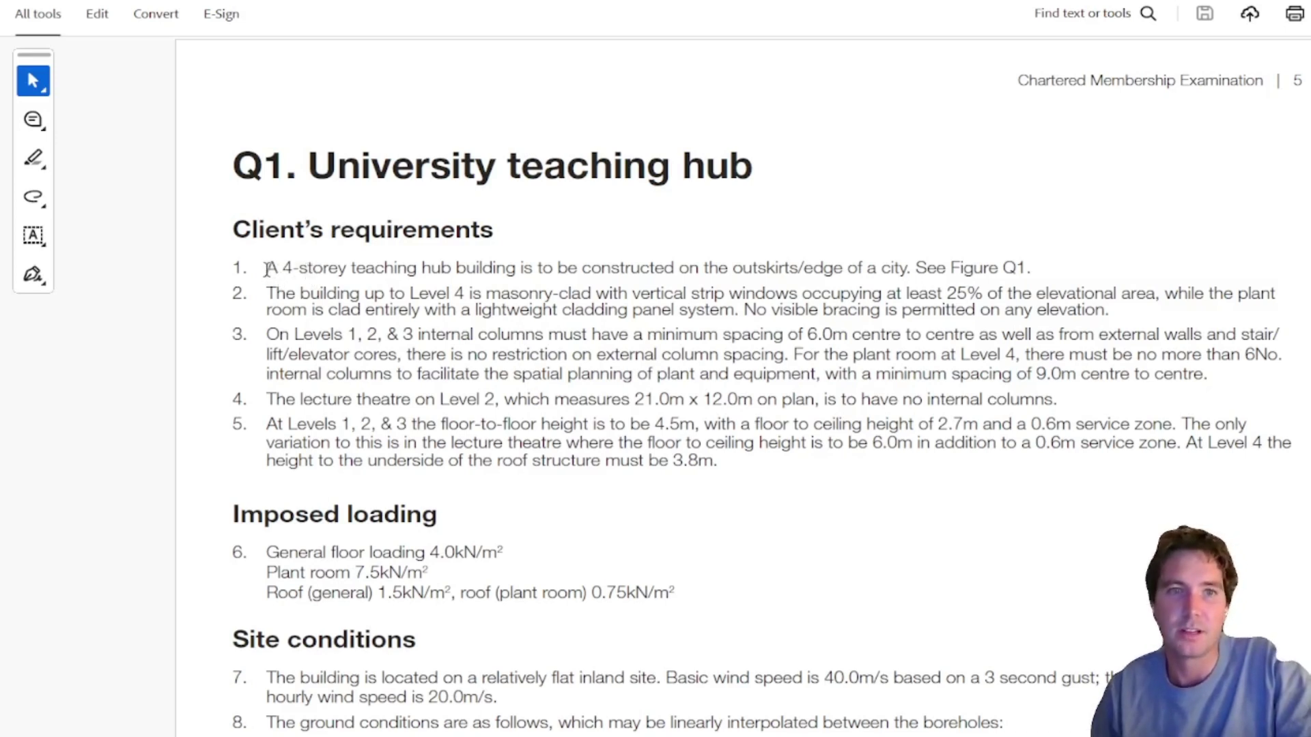
Select the brief's first client requirement and item 2's 'No visible bracing' sentence
scroll(381, 377, up, 1)
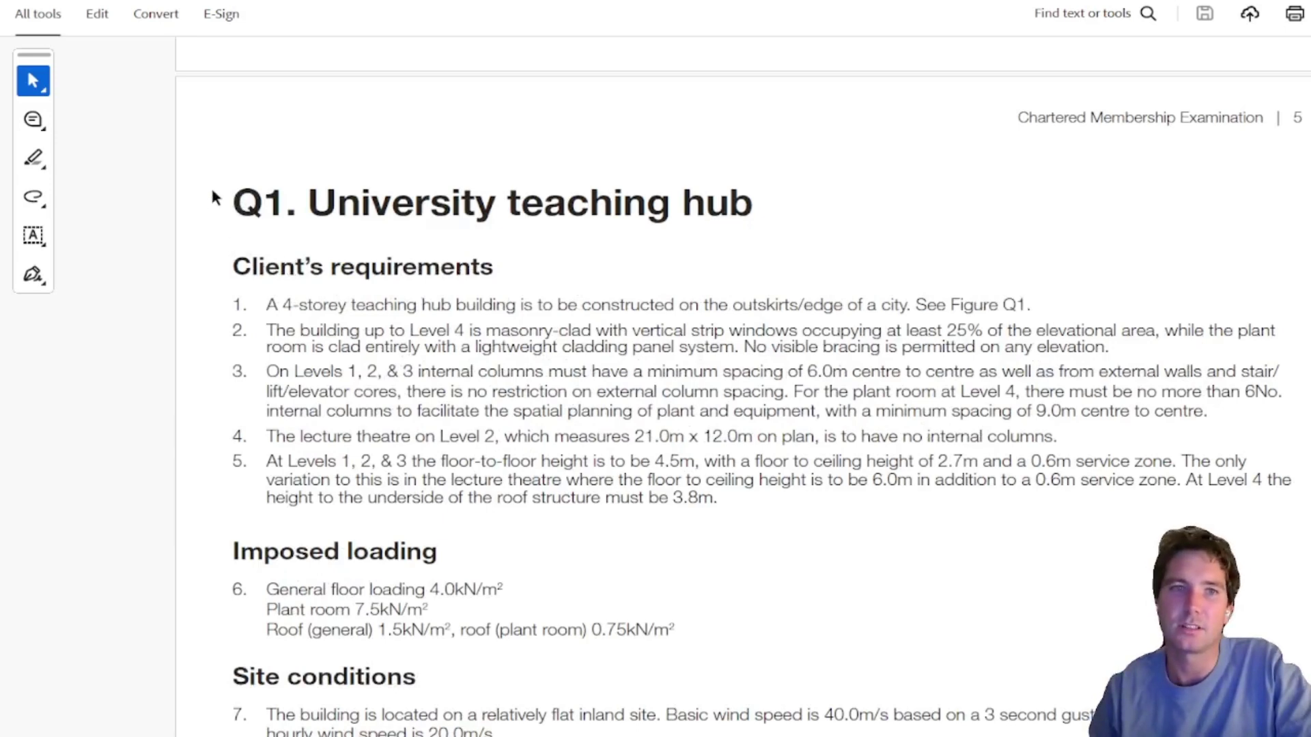
scroll(214, 197, down, 1)
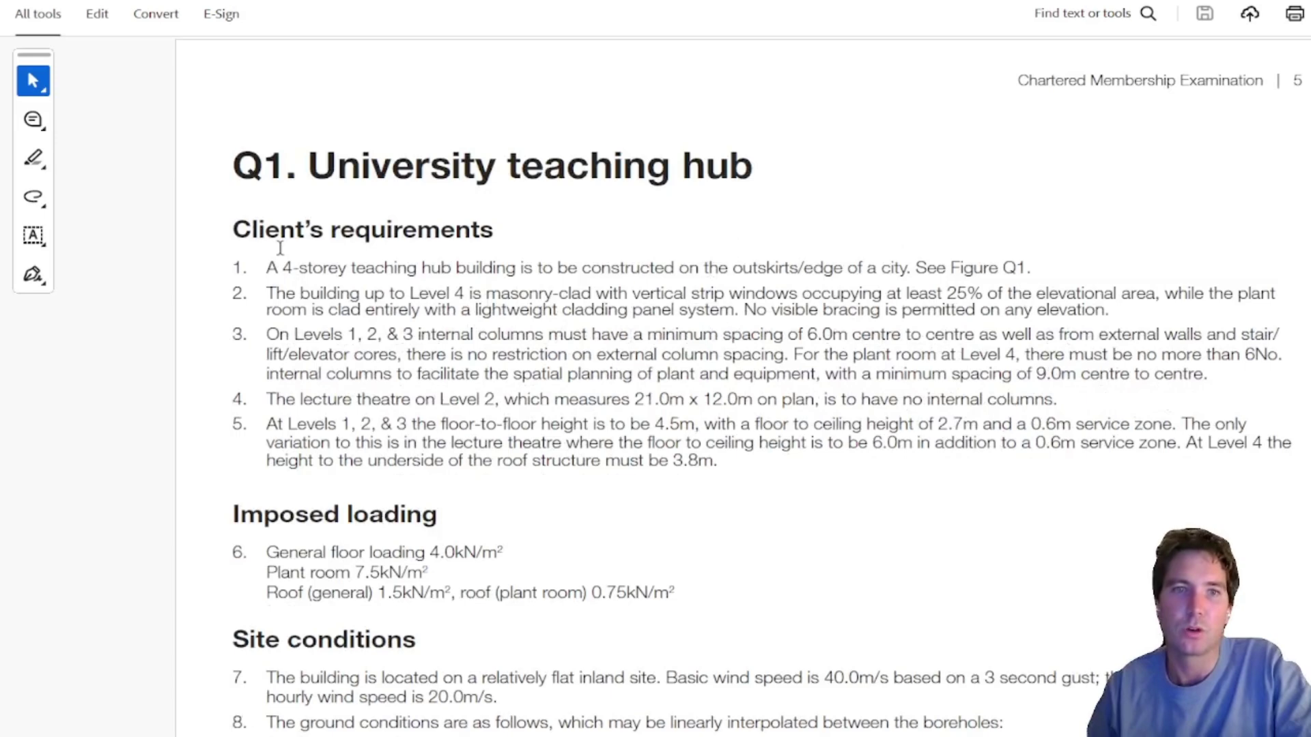
scroll(280, 248, down, 10)
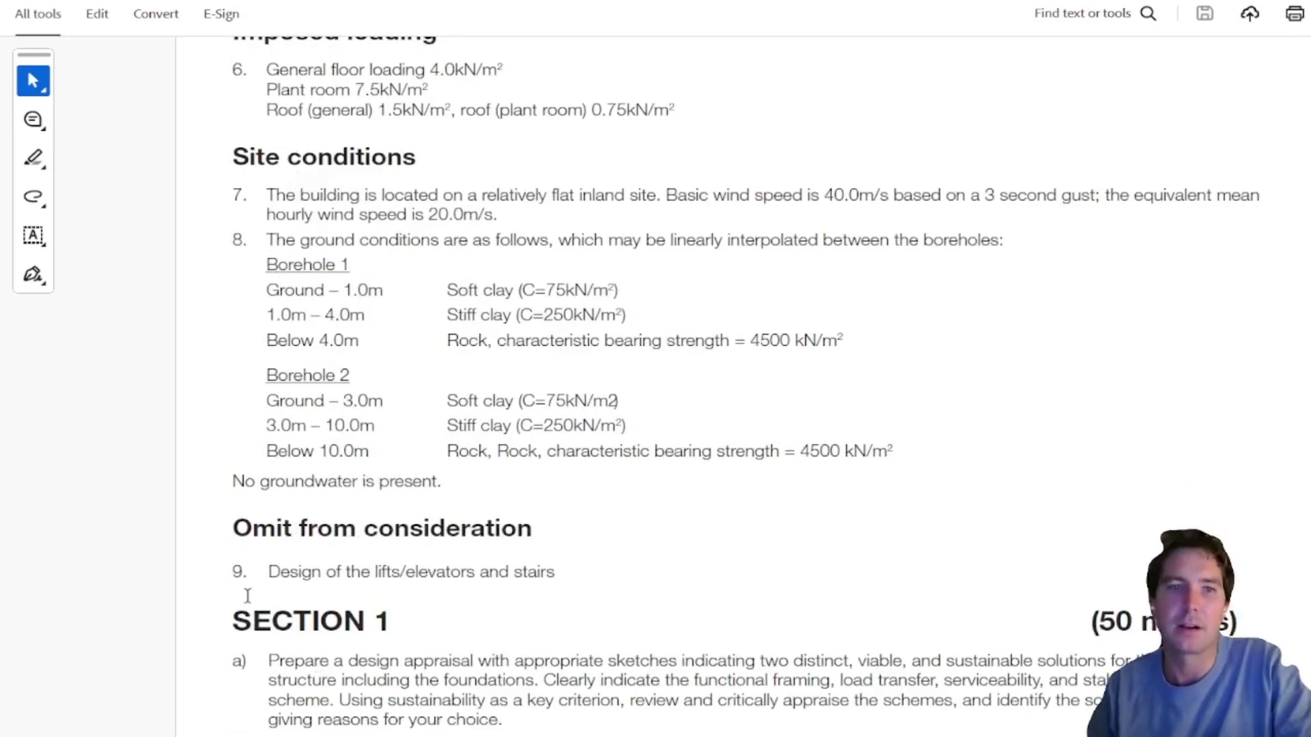
scroll(372, 679, up, 10)
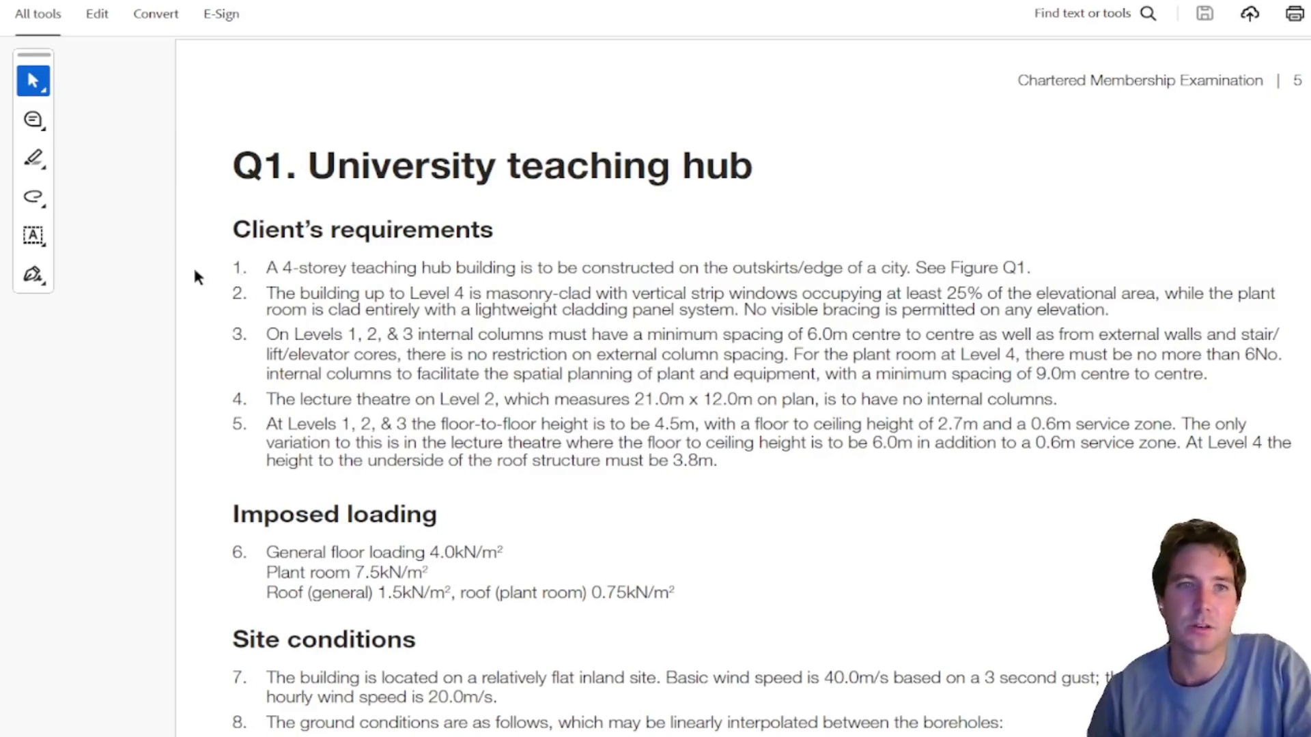
mouse_move(261, 272)
mouse_down()
mouse_move(998, 270)
mouse_move(281, 282)
mouse_up()
click(295, 291)
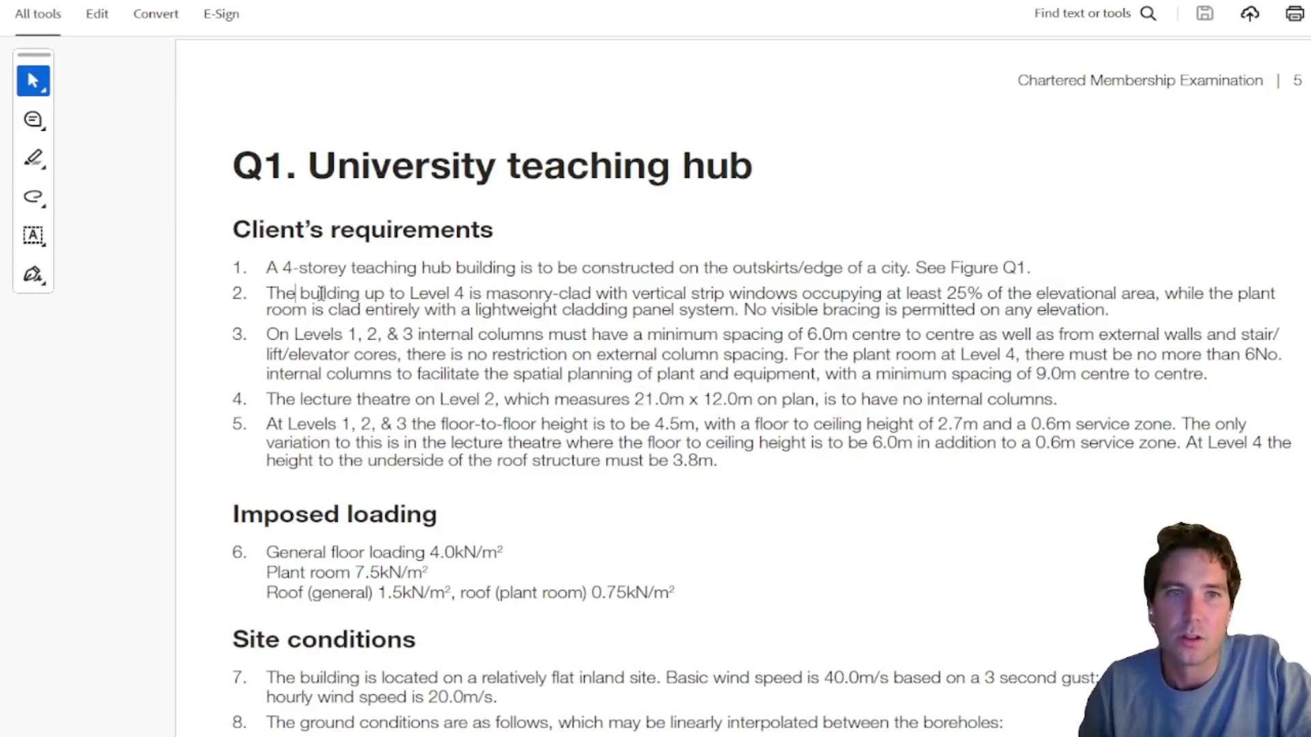
drag(1103, 314, 744, 311)
click(736, 307)
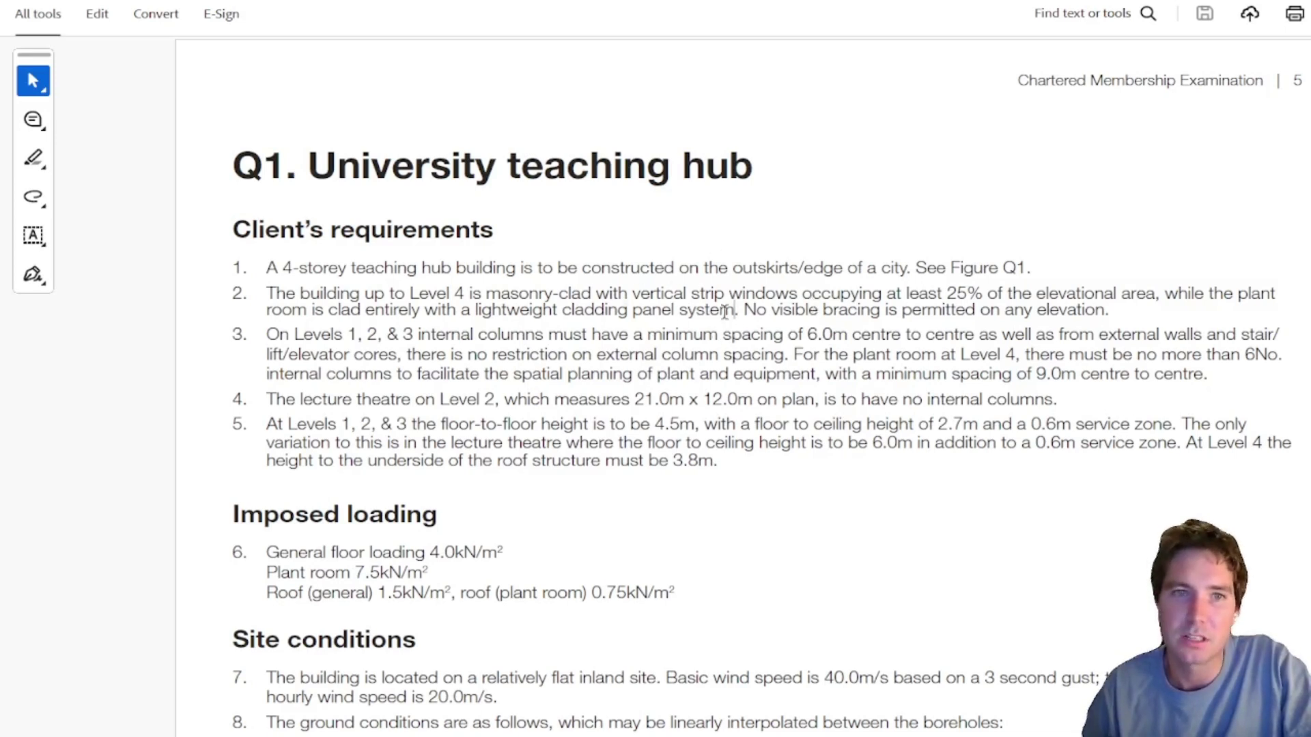
drag(1109, 311, 795, 307)
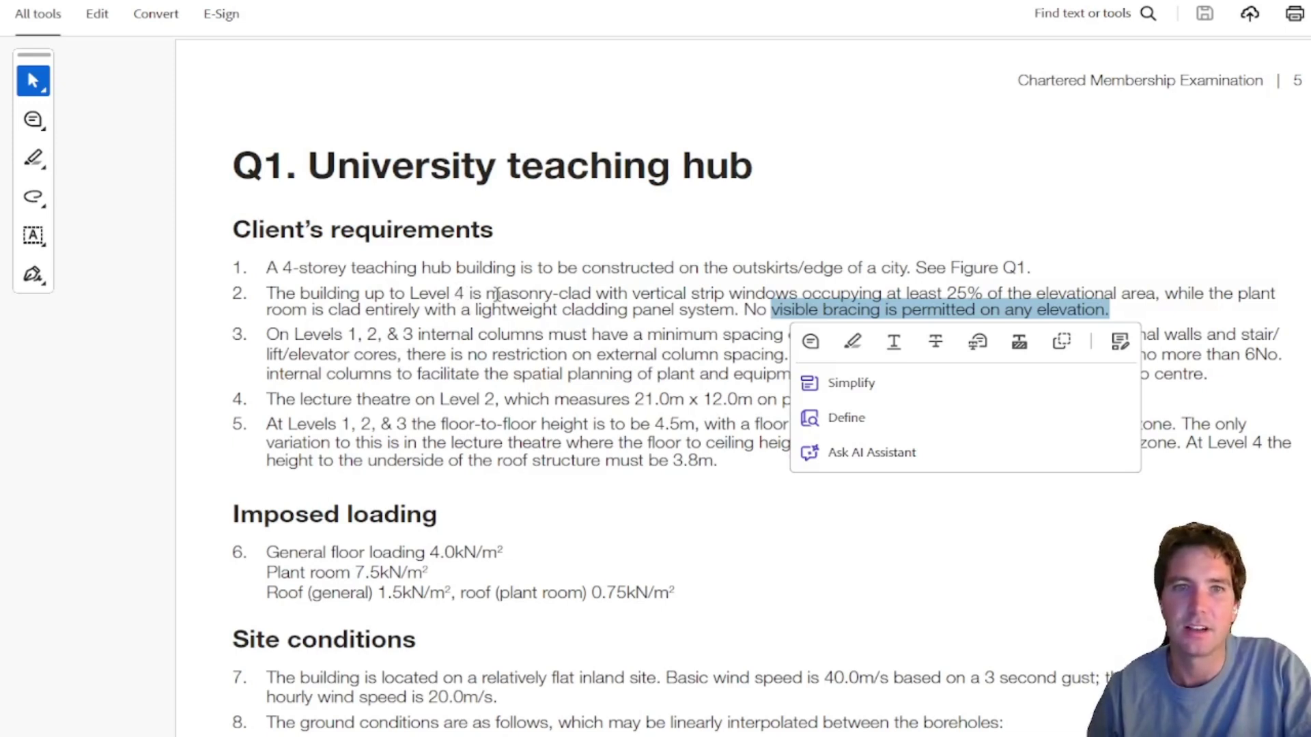
click(488, 292)
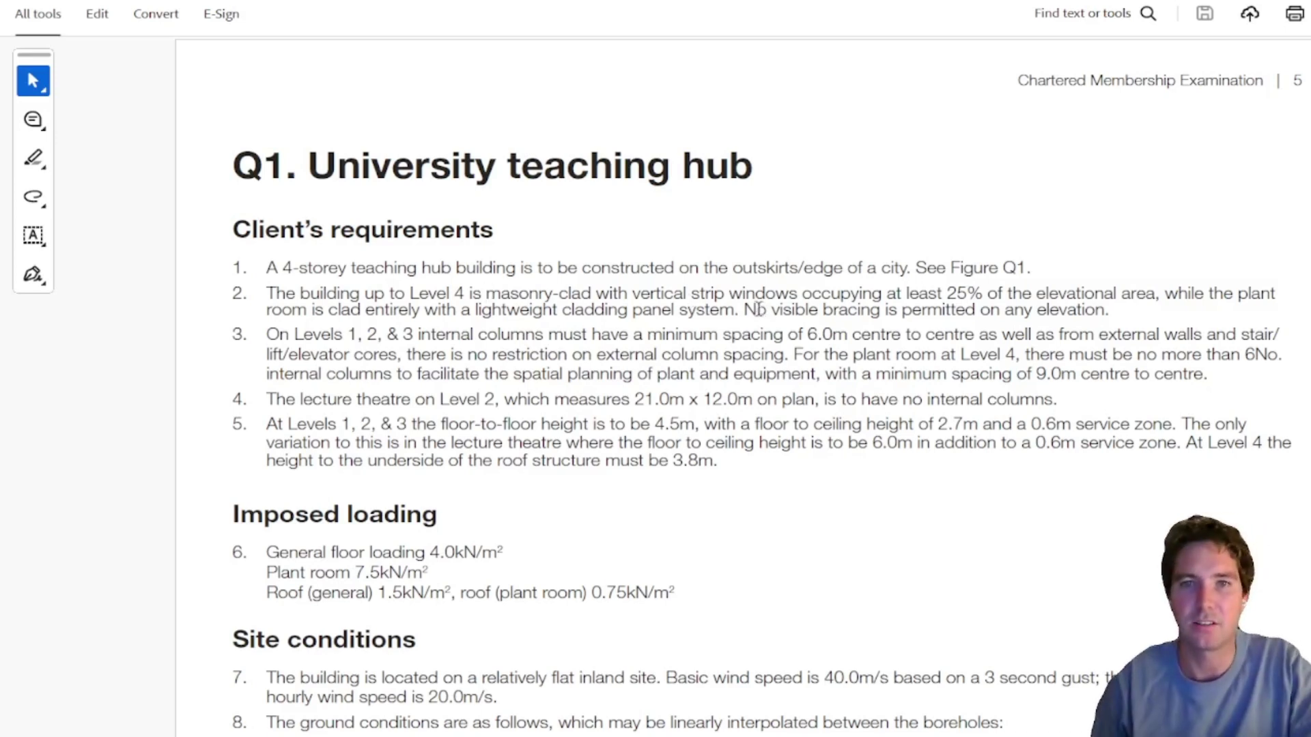
drag(744, 309, 869, 313)
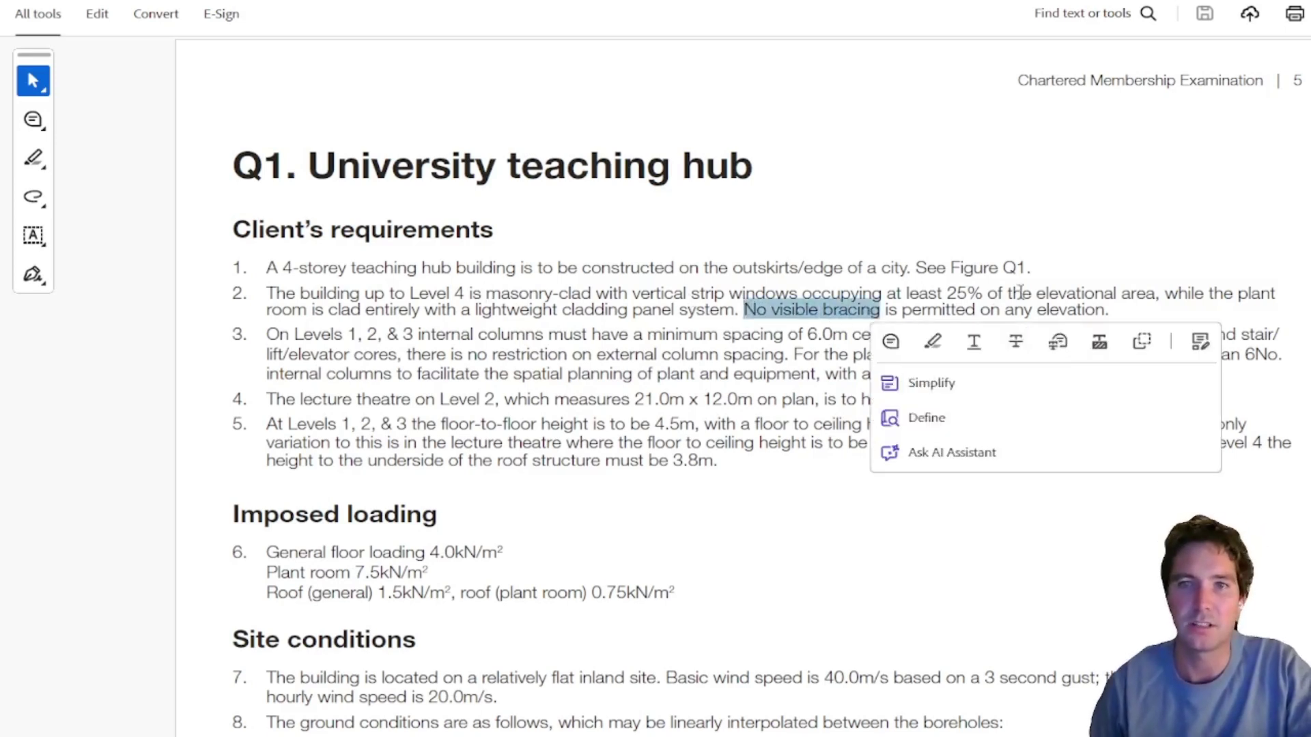
click(1102, 292)
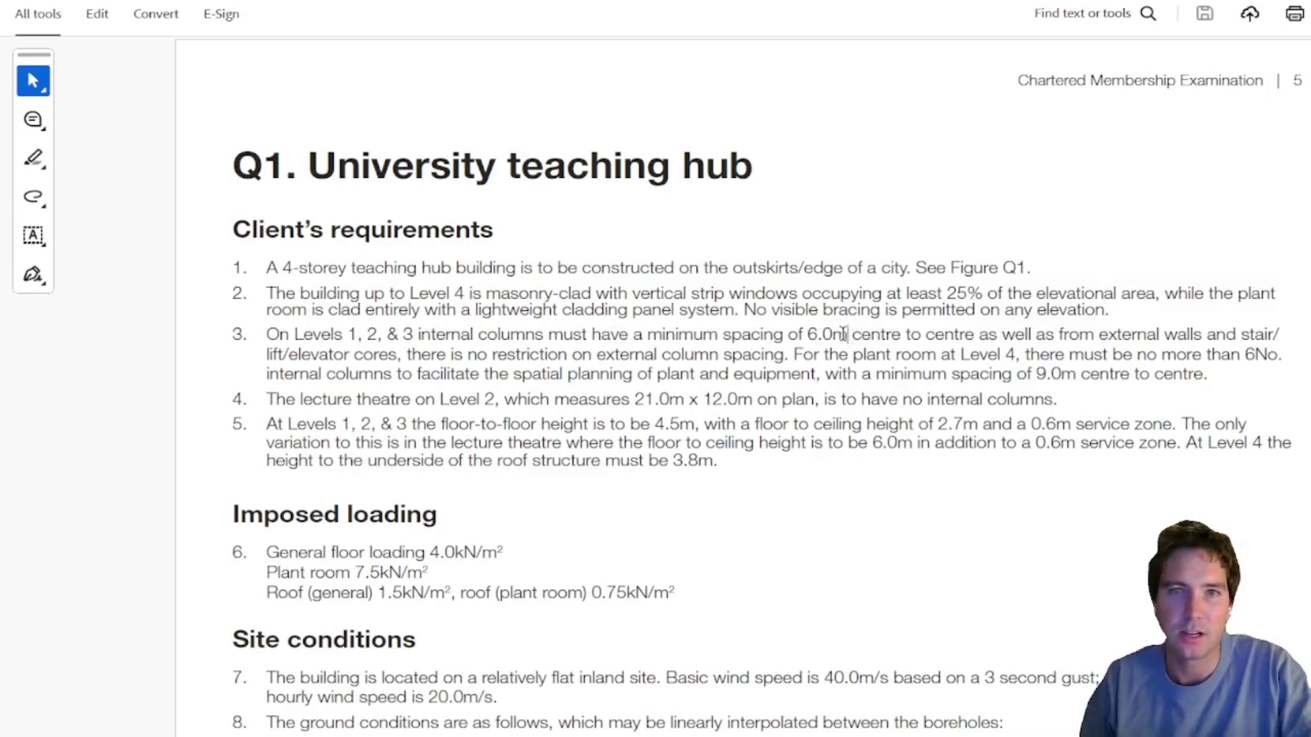
Select the 6.0m column spacing, Level 4 plant room, 6No. column limit and 9.0m spacing clauses
drag(844, 333, 266, 335)
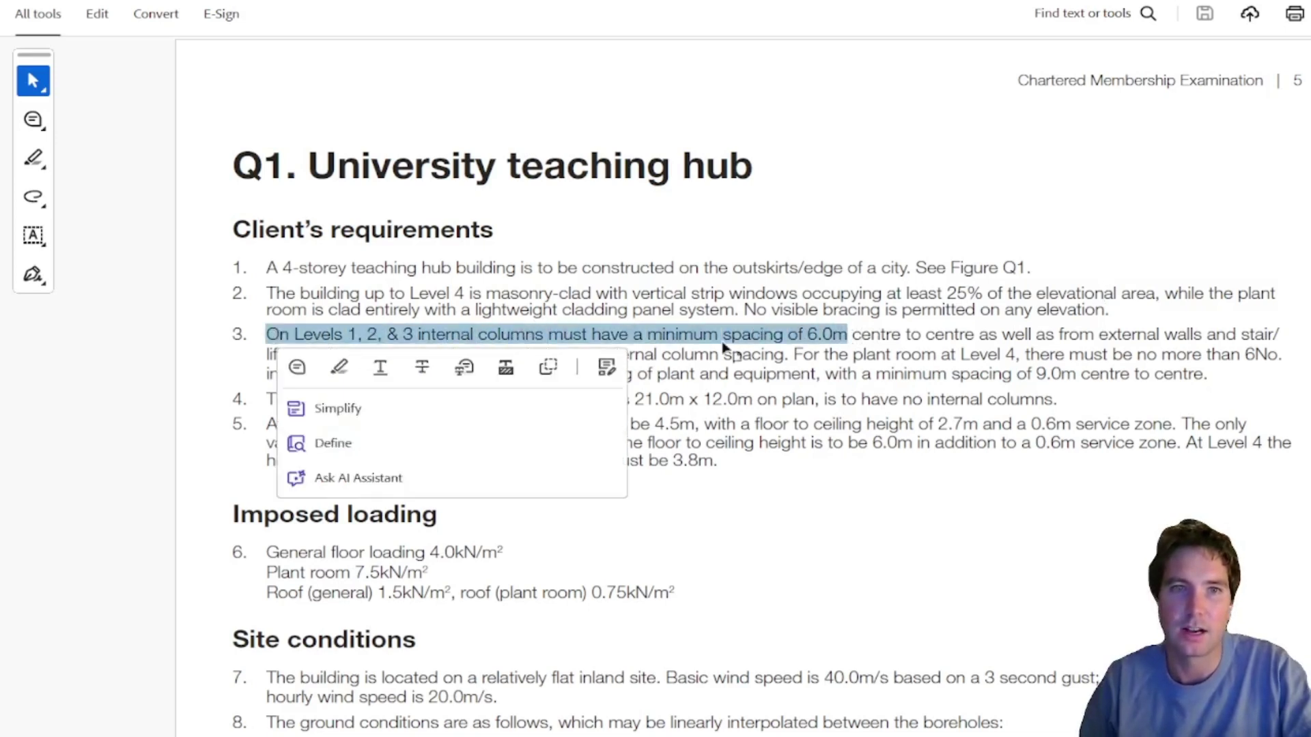
click(830, 335)
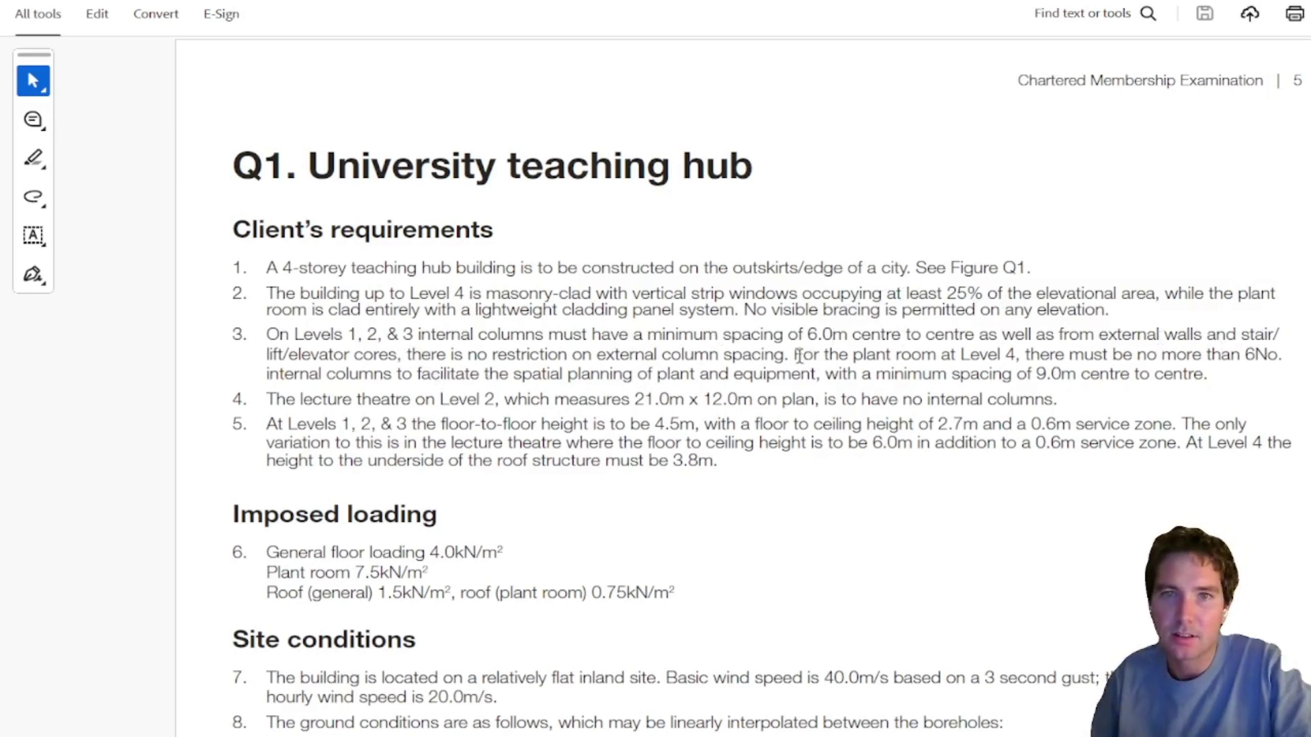
drag(795, 356, 1000, 356)
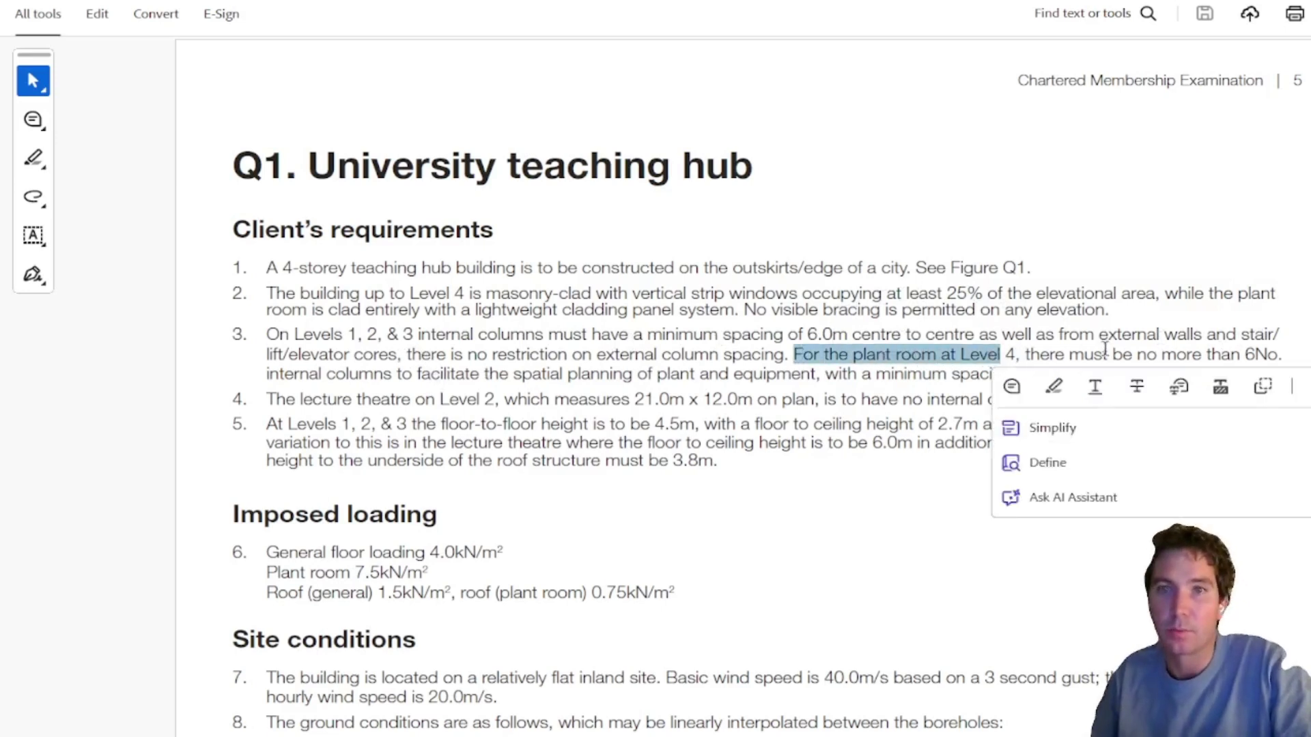
click(1162, 354)
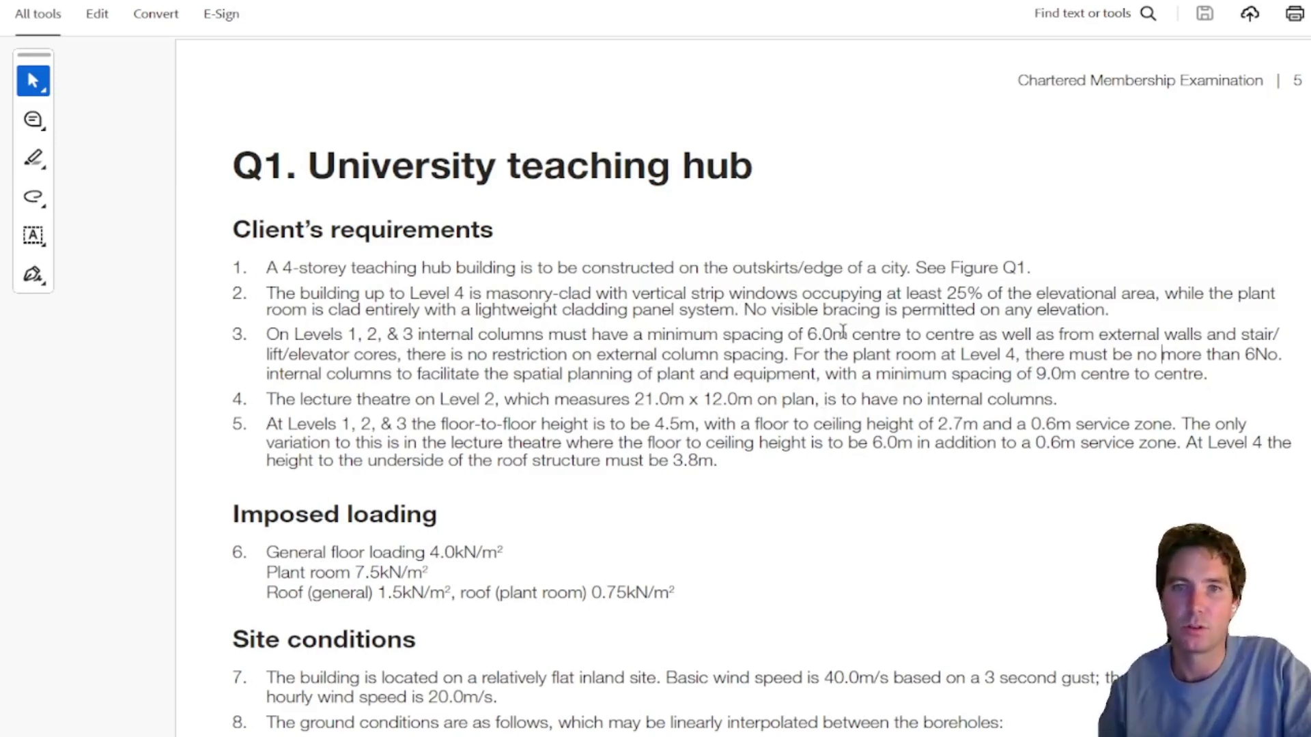
drag(844, 332, 812, 334)
click(1213, 338)
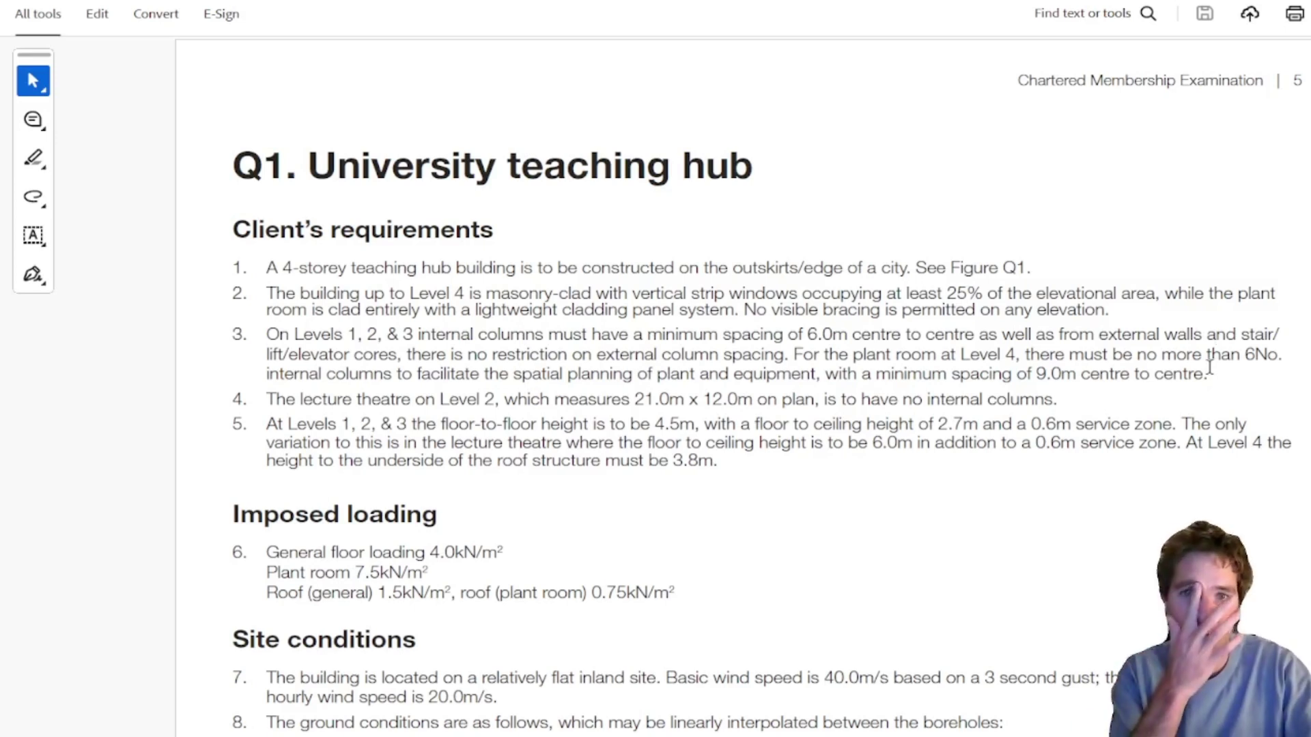
drag(1284, 357, 1200, 358)
click(763, 372)
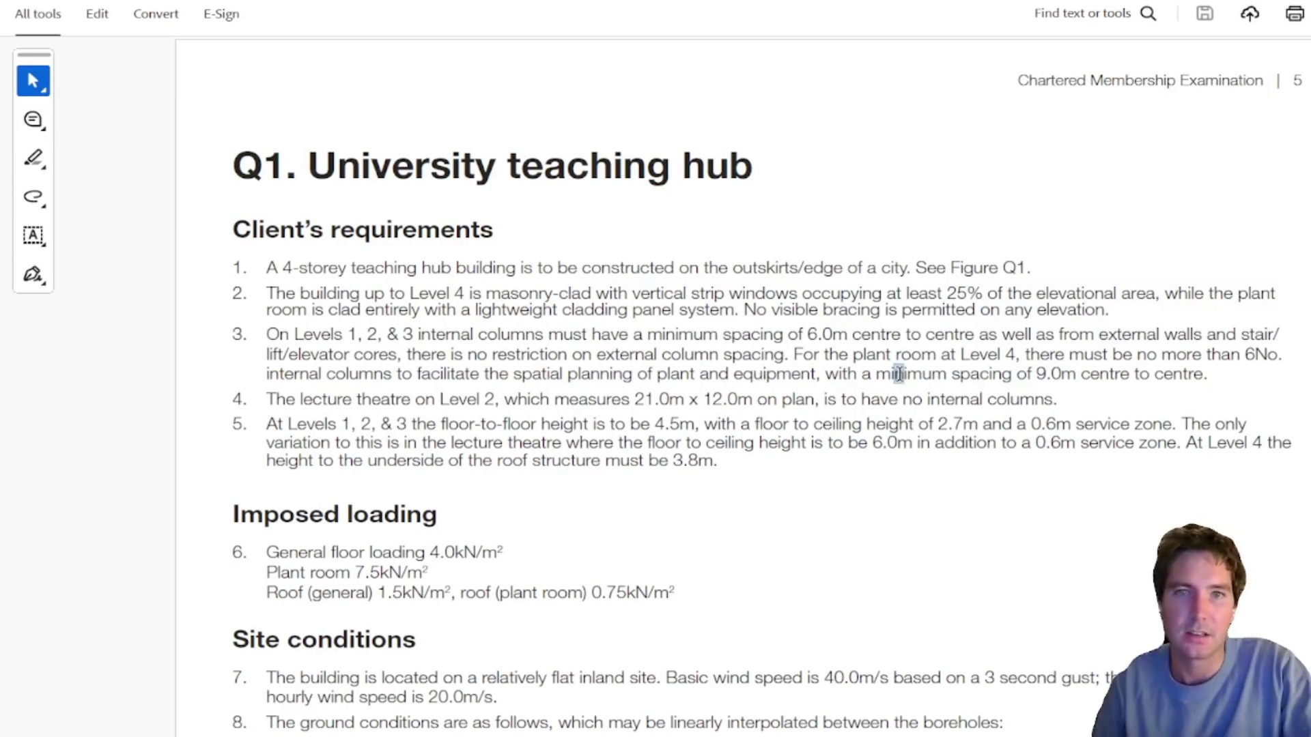
drag(898, 373, 1202, 375)
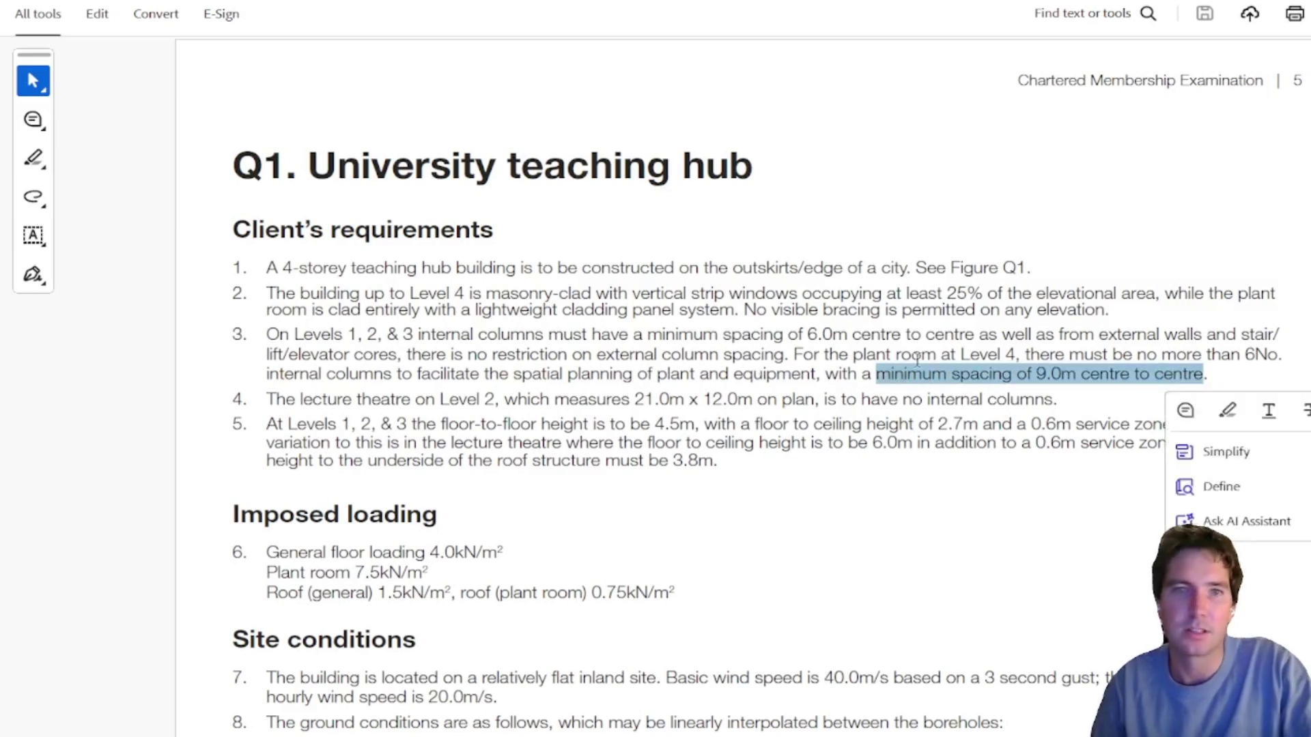
click(303, 398)
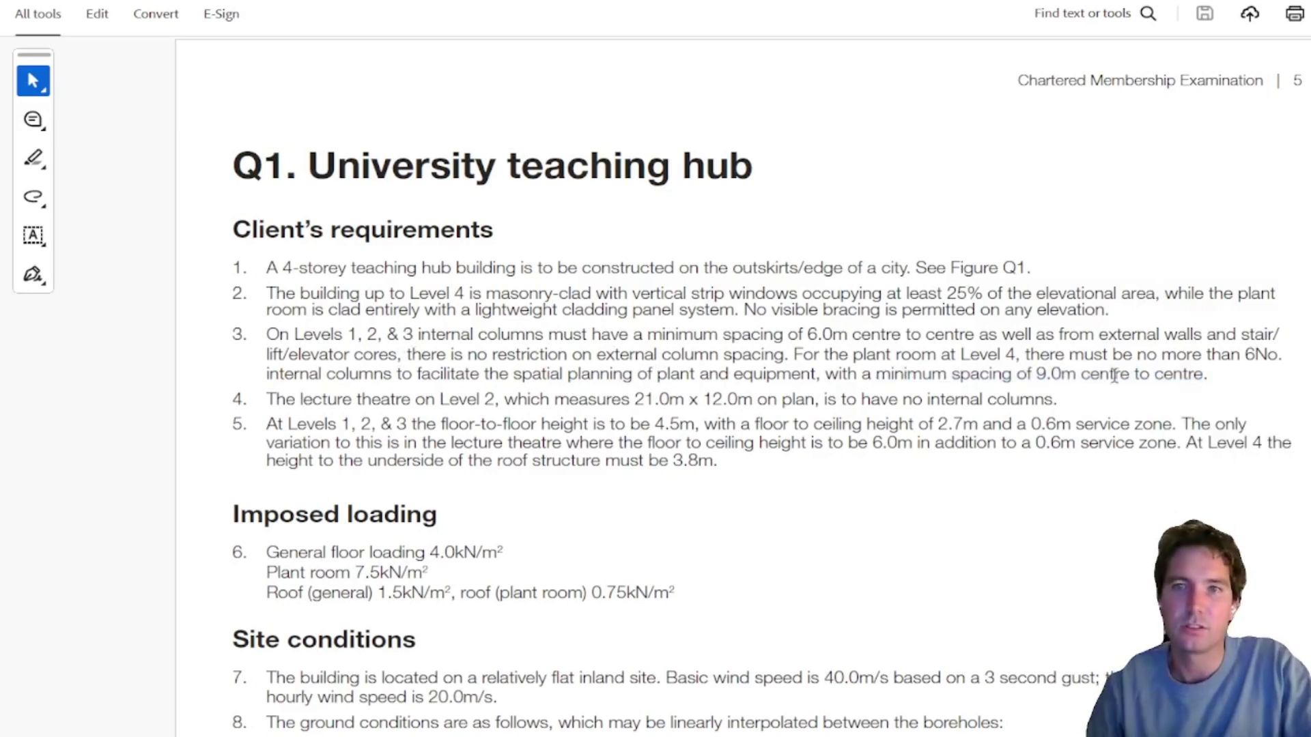
drag(1277, 354, 1244, 353)
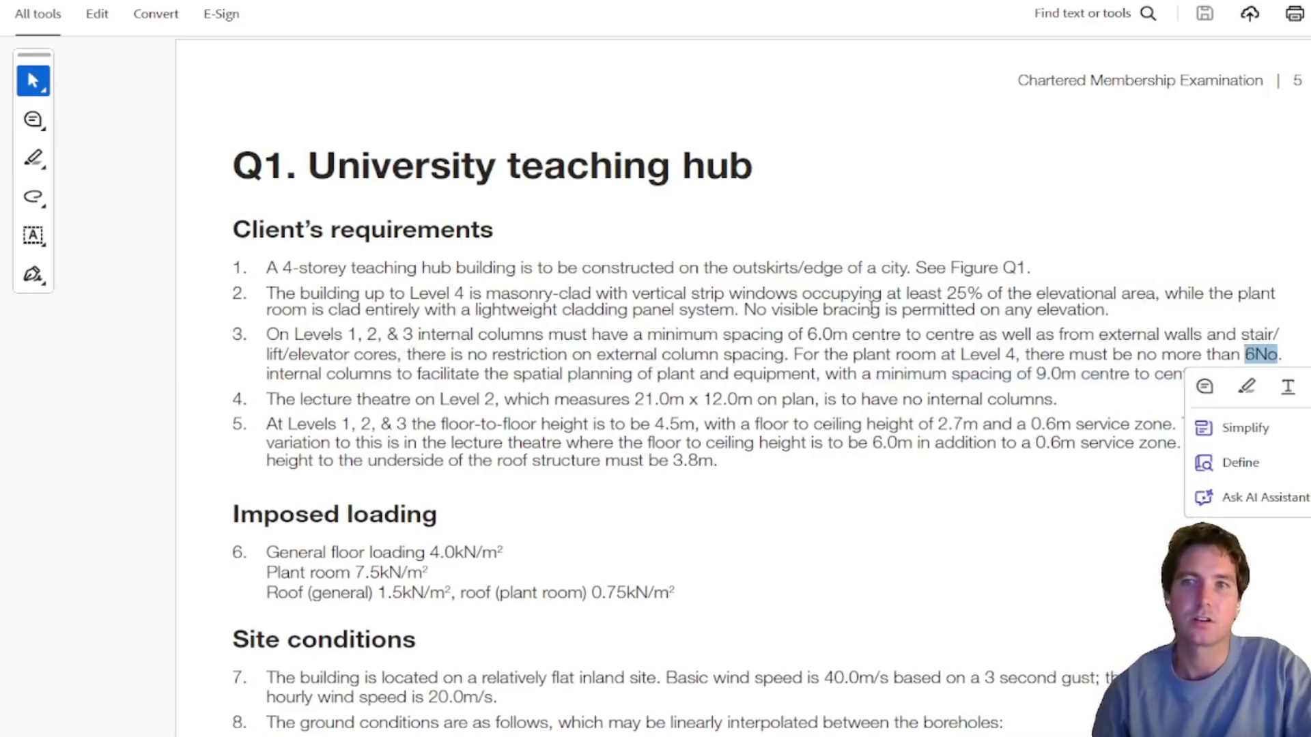
click(300, 399)
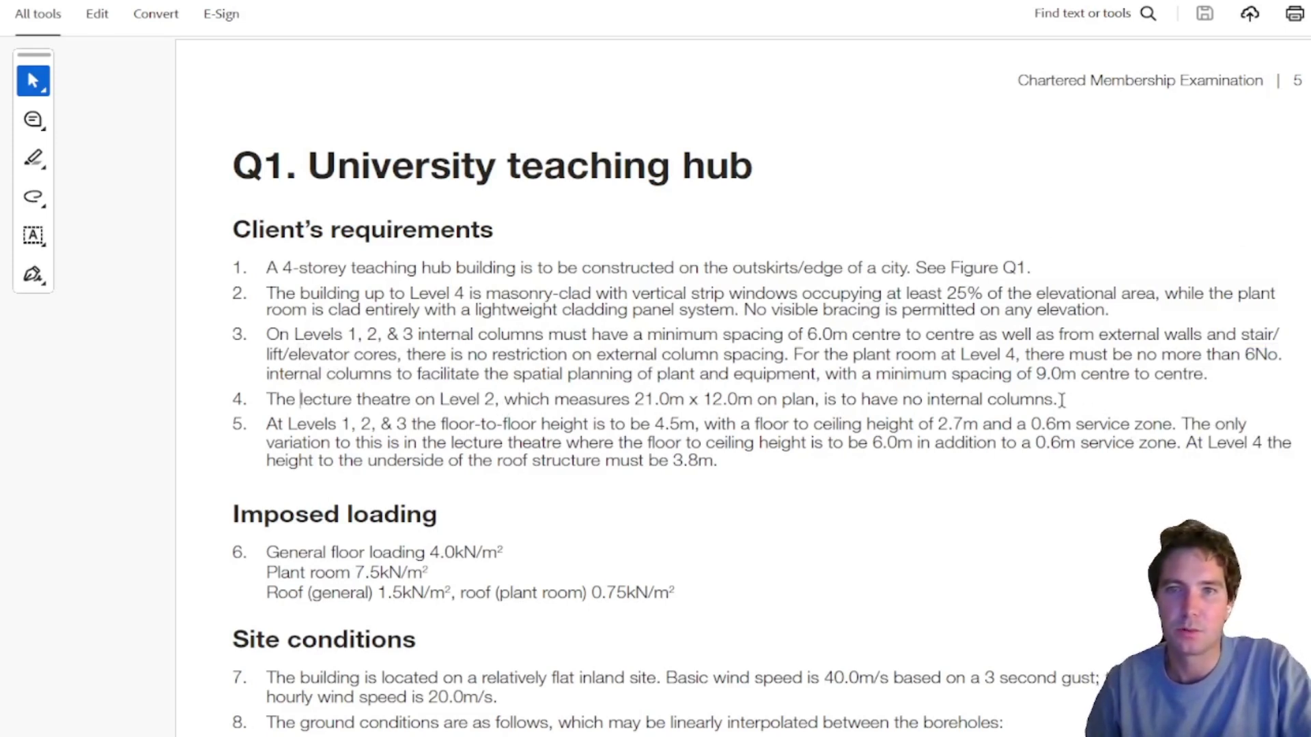
Select the no-internal-columns lecture theatre clause and all of item 5's floor height requirements
drag(1054, 399, 860, 400)
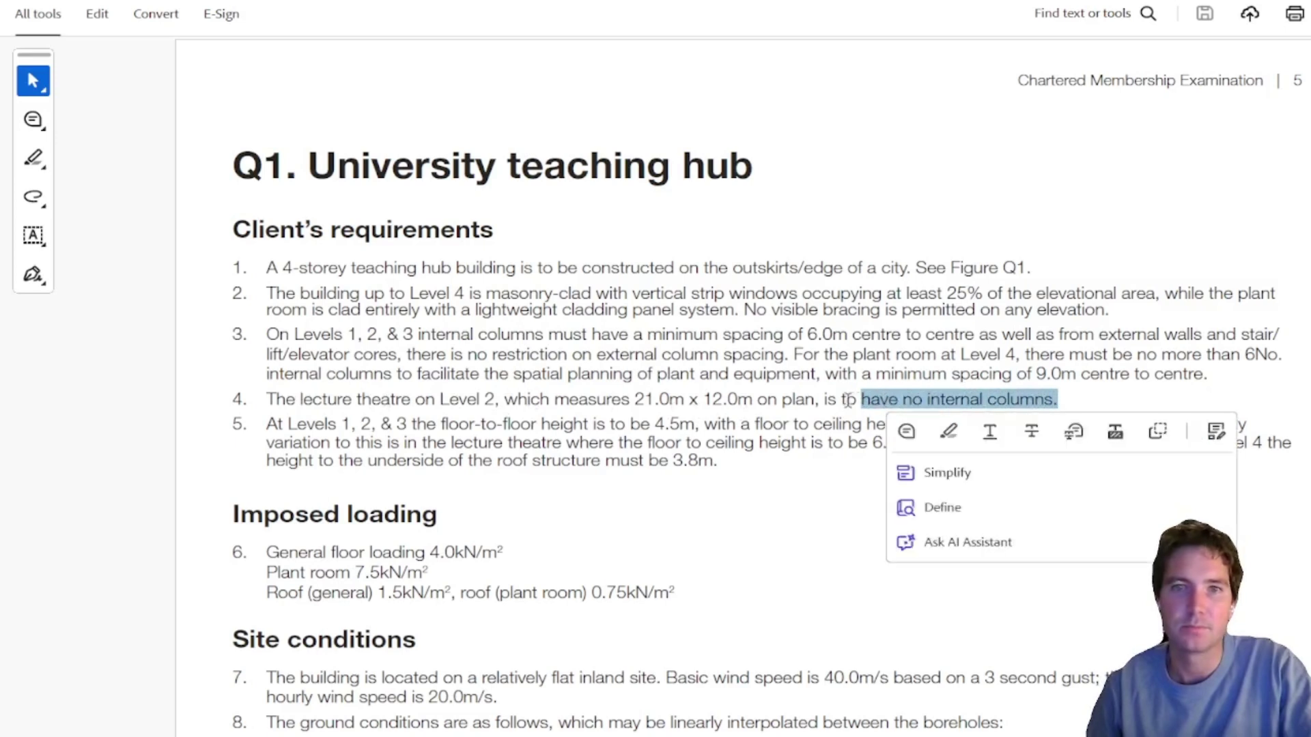
click(734, 399)
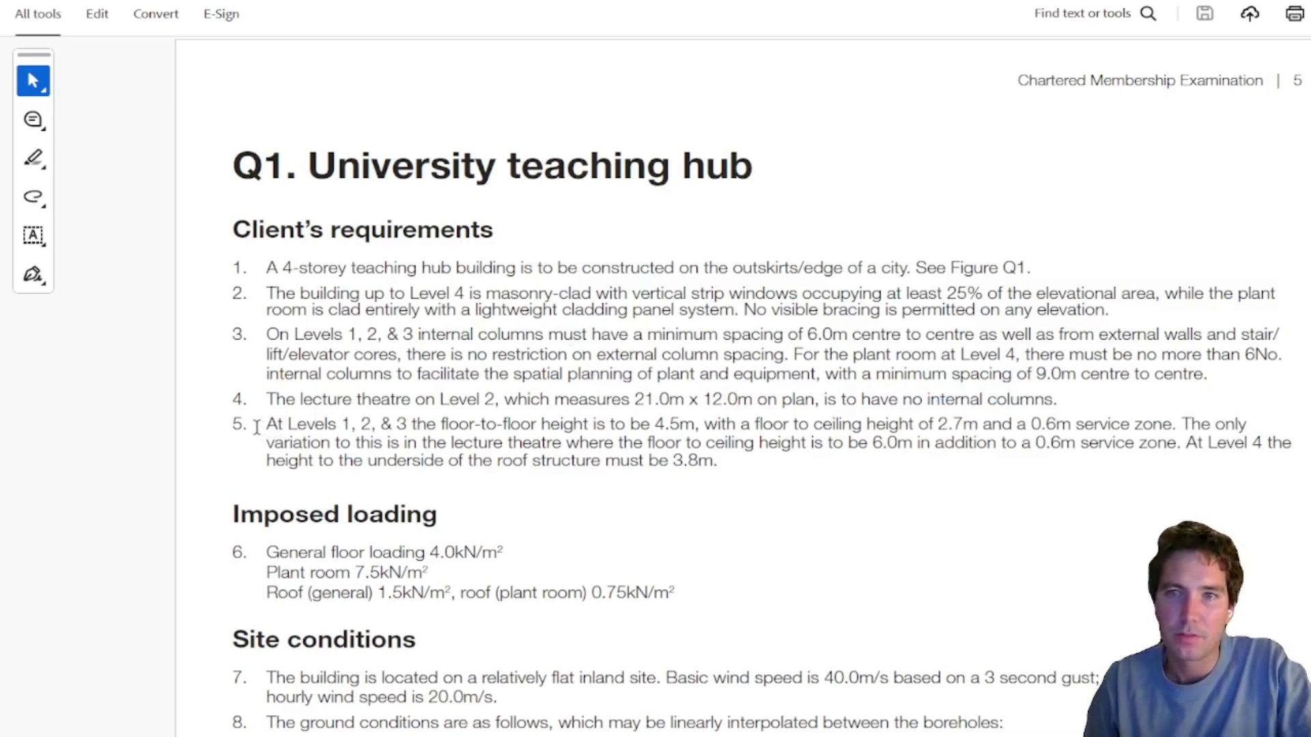
mouse_move(254, 426)
mouse_down()
mouse_move(1258, 424)
mouse_move(605, 447)
mouse_move(717, 462)
mouse_move(393, 424)
mouse_move(265, 424)
mouse_up()
click(721, 462)
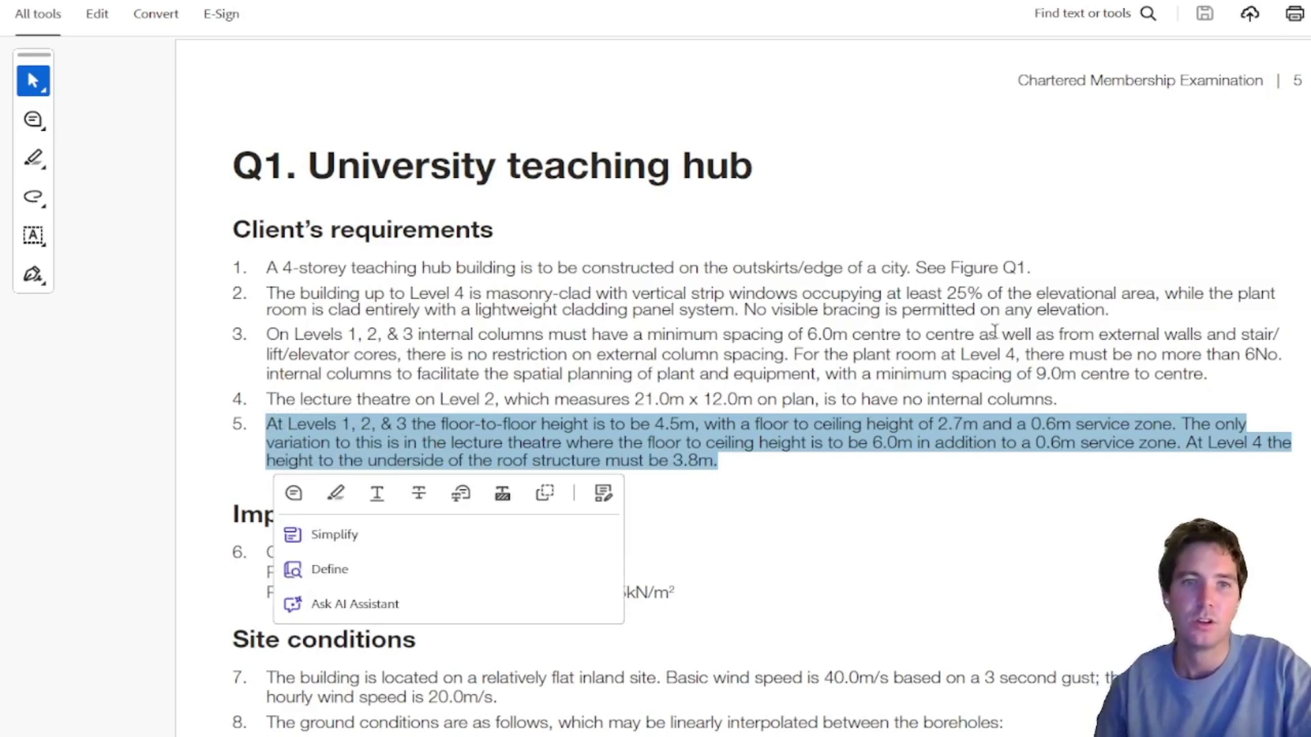
click(746, 459)
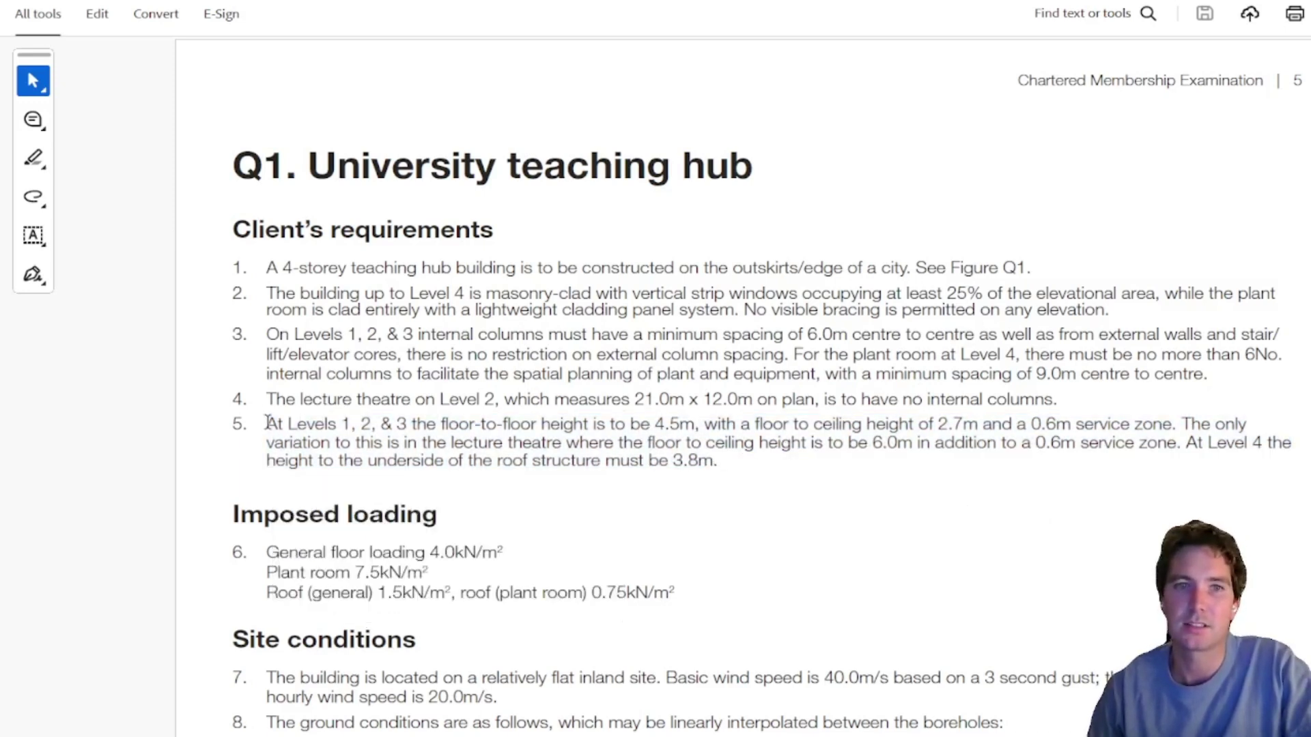
drag(268, 423, 702, 462)
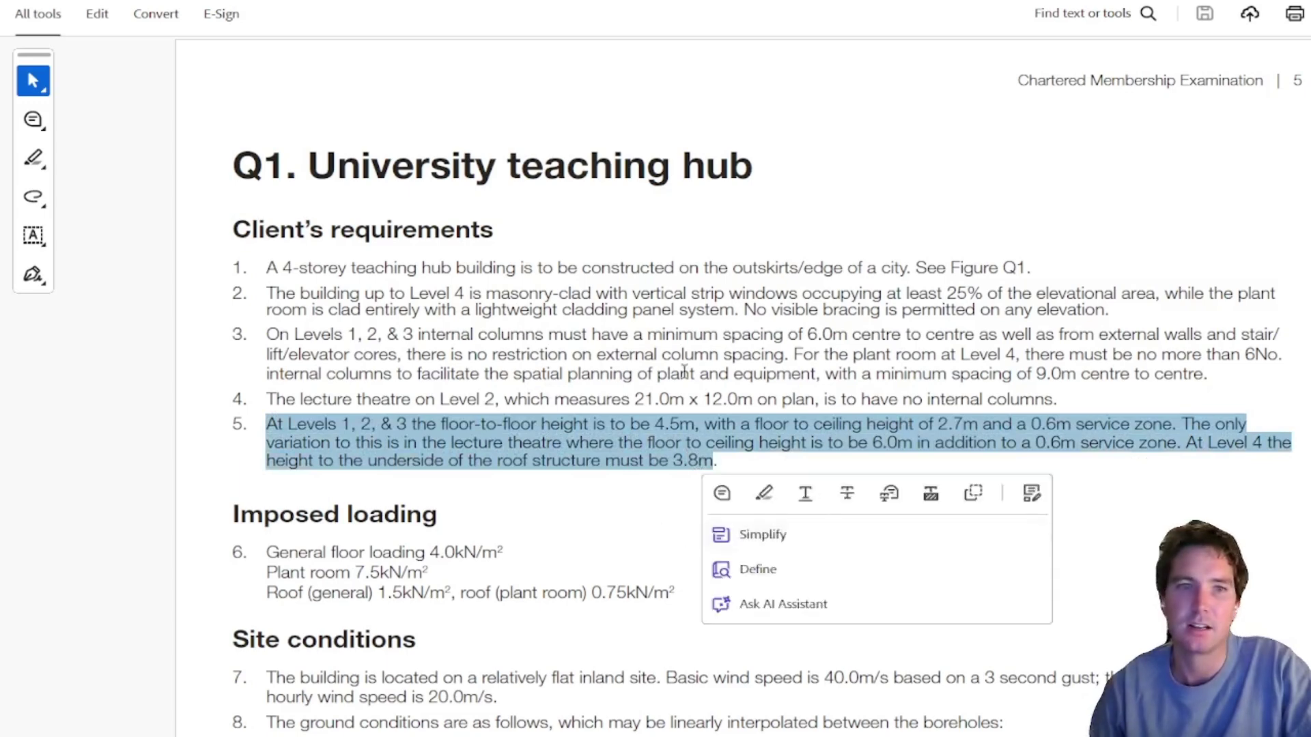
Scroll through the scheme drawings and briefly select the PLAN AT LEVELS 1-3 title
ctrl+scroll(684, 370, down, 1)
scroll(615, 372, up, 10)
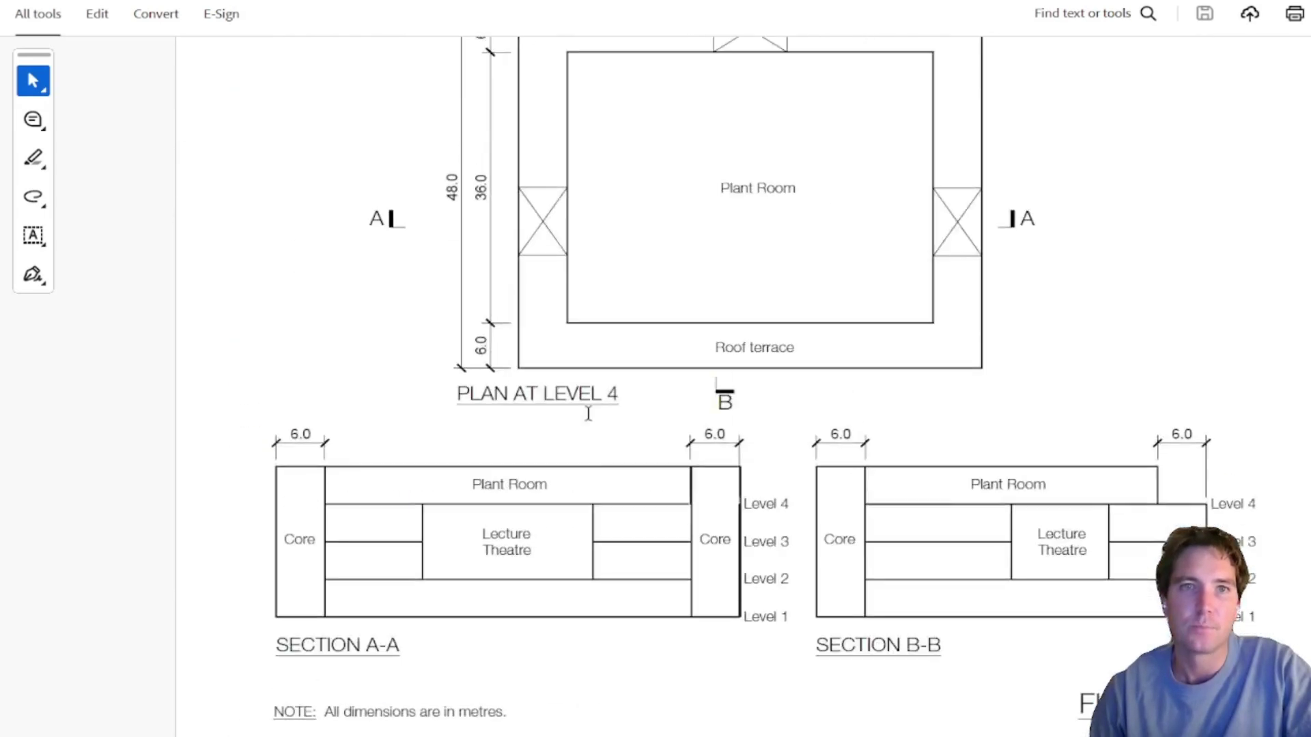
scroll(588, 413, up, 10)
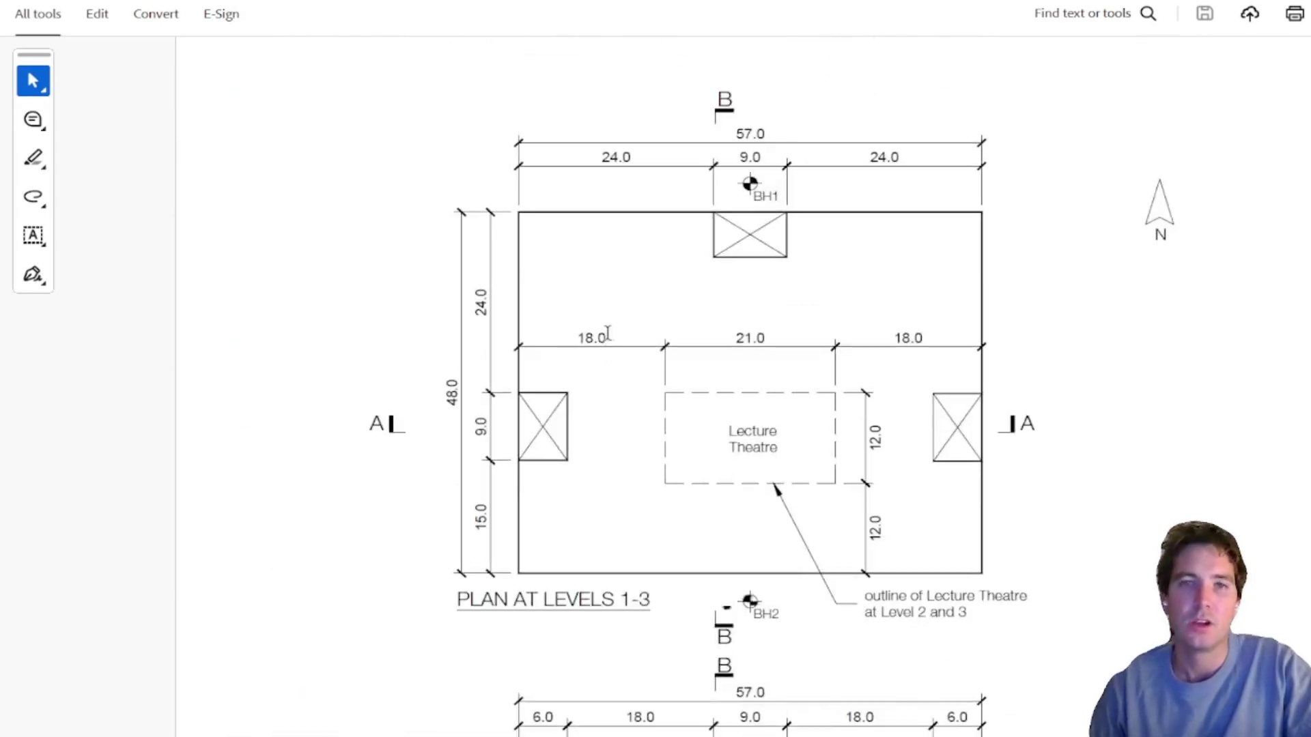
scroll(607, 333, down, 1)
ctrl+scroll(618, 225, down, 1)
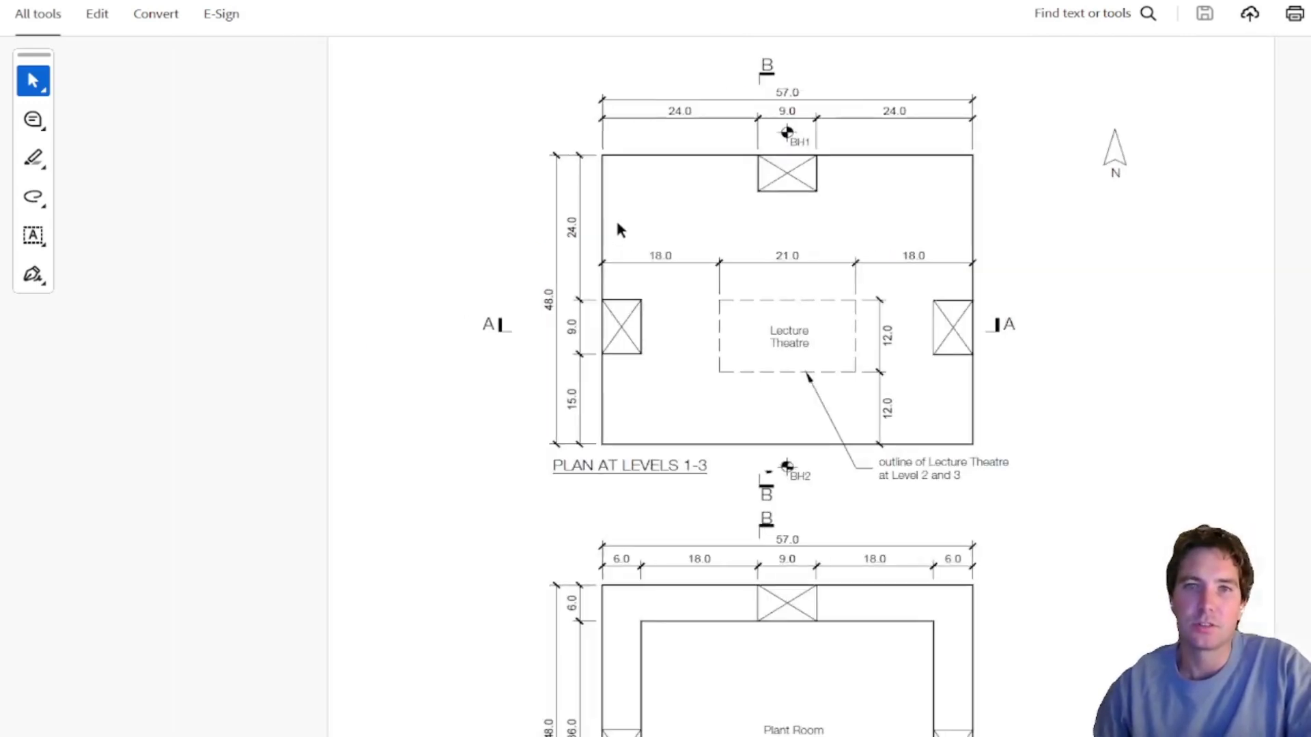
scroll(617, 225, down, 4)
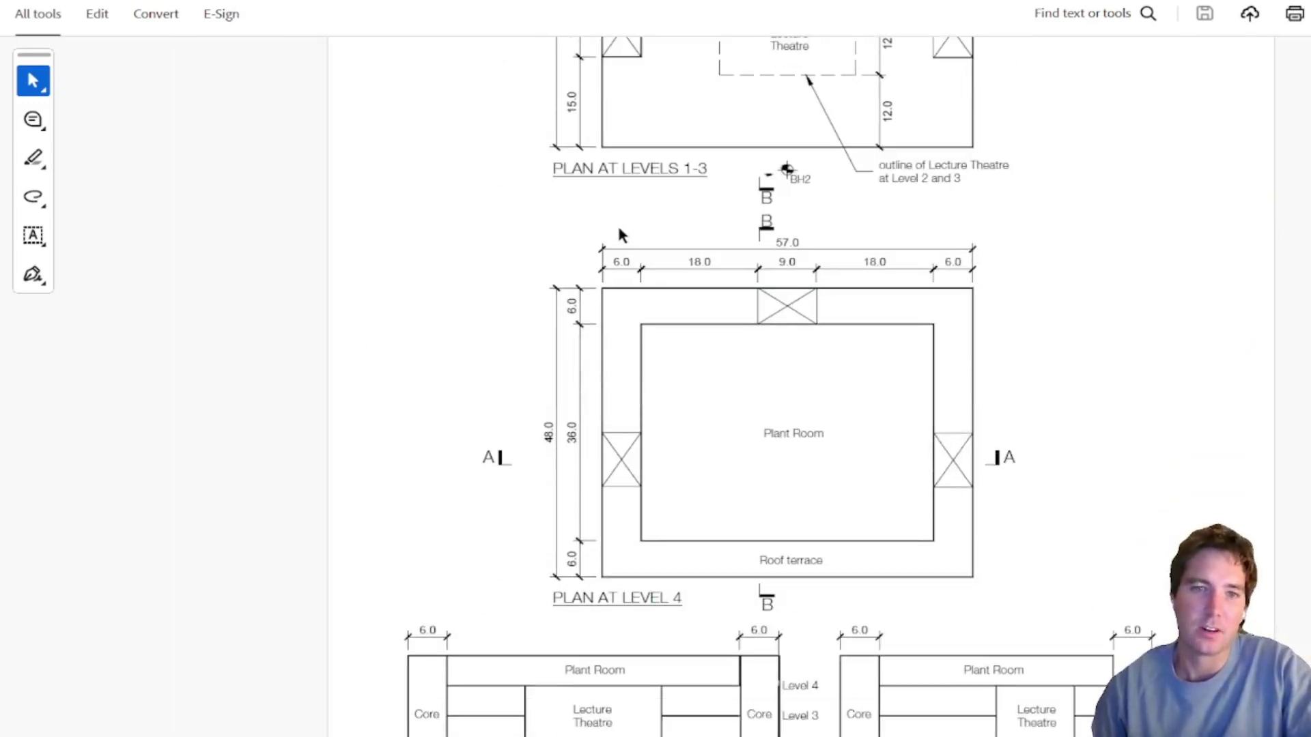
scroll(643, 232, down, 3)
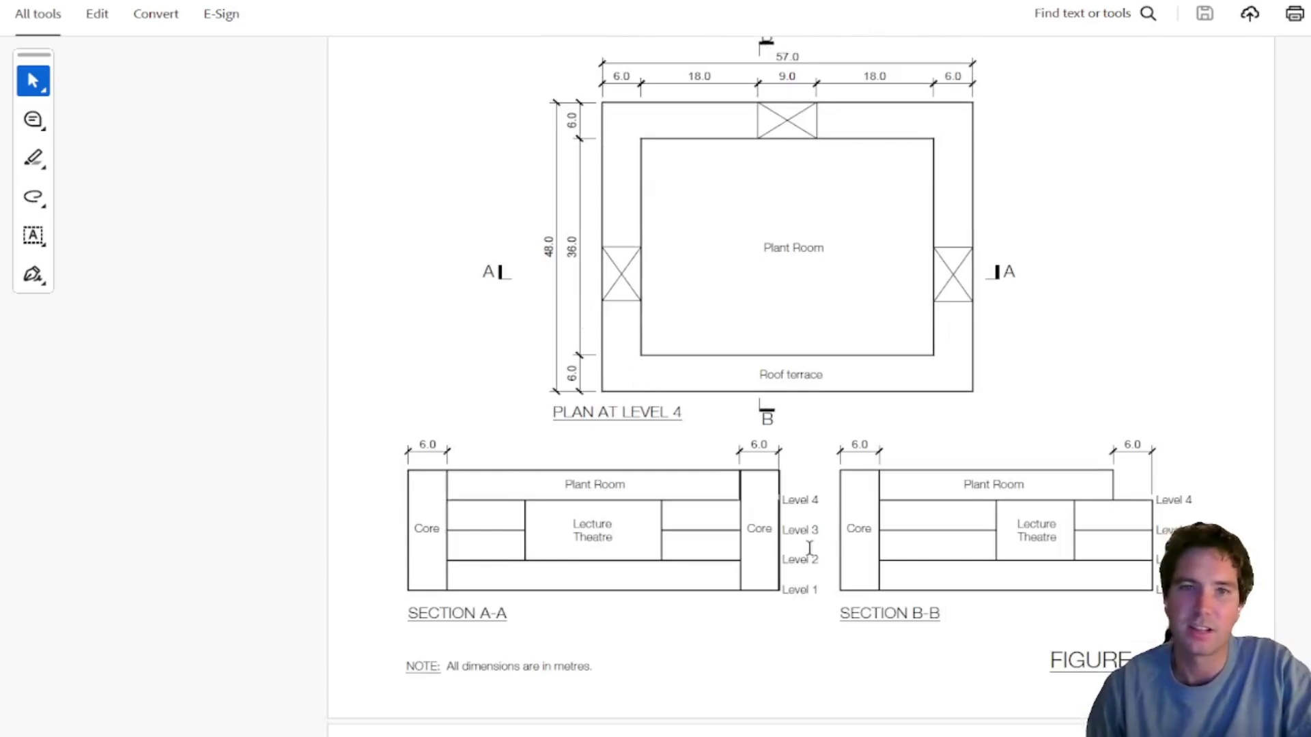
scroll(598, 628, up, 2)
scroll(744, 594, up, 5)
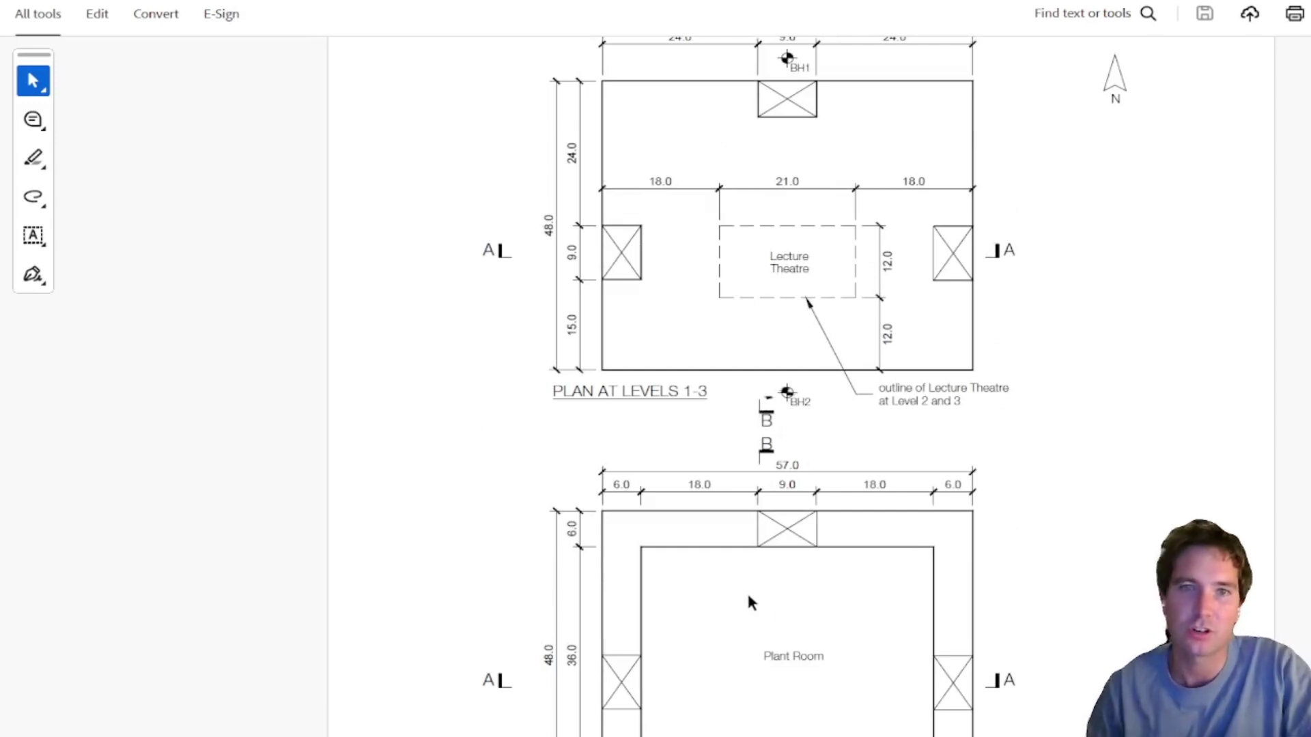
scroll(747, 591, up, 2)
scroll(736, 564, down, 1)
scroll(729, 408, down, 4)
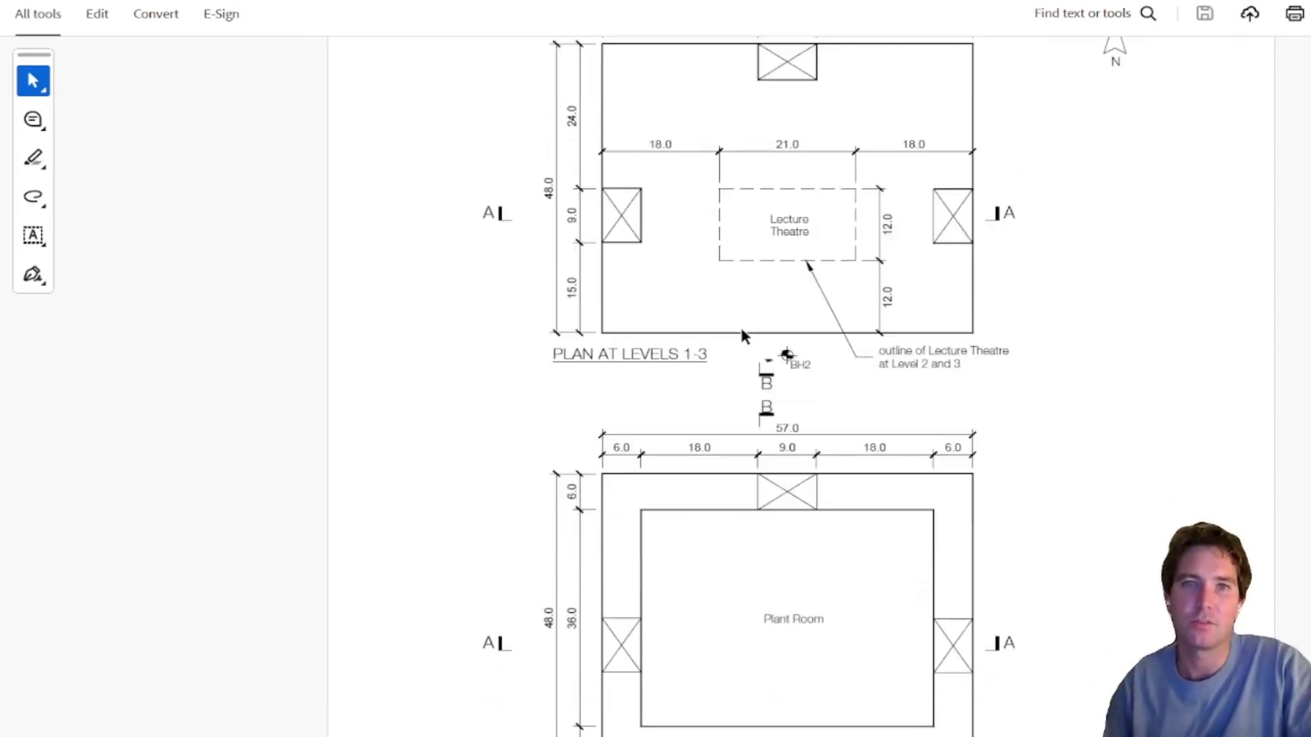
scroll(747, 347, down, 1)
scroll(751, 348, down, 1)
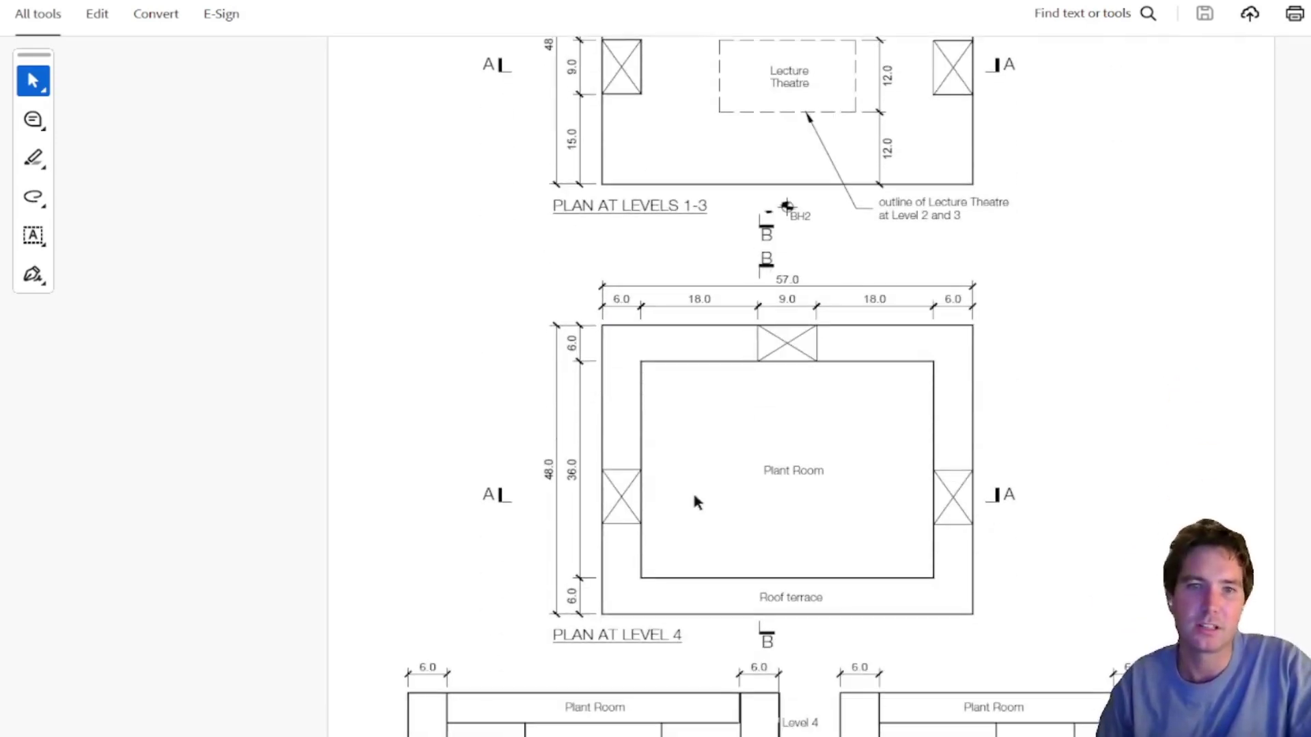
scroll(741, 382, down, 1)
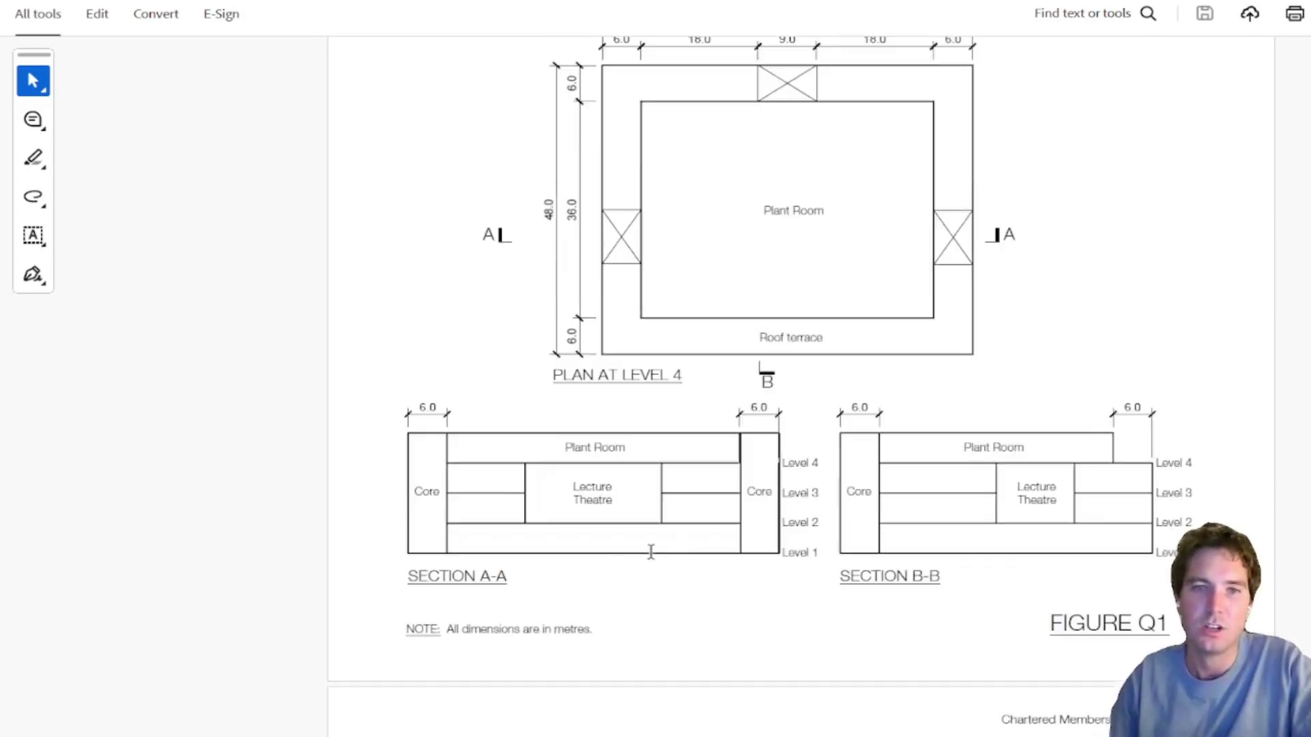
scroll(757, 526, up, 4)
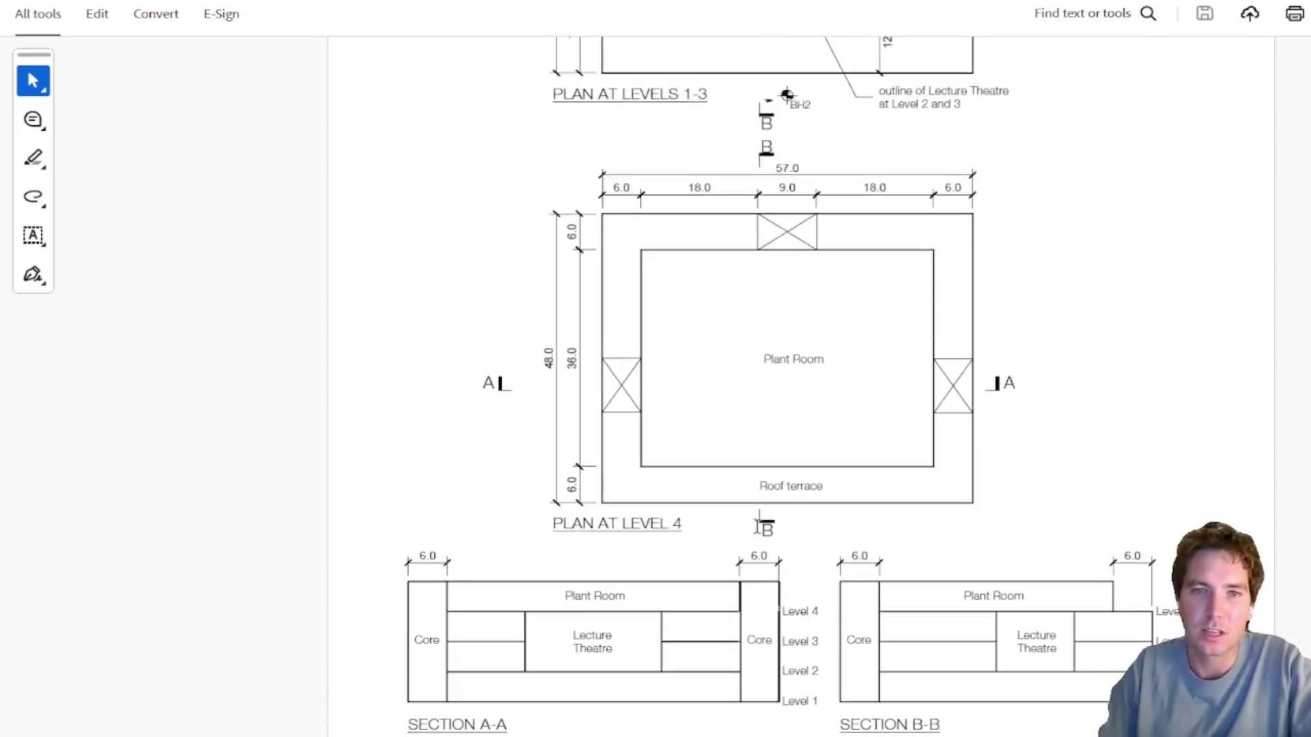
scroll(757, 526, up, 3)
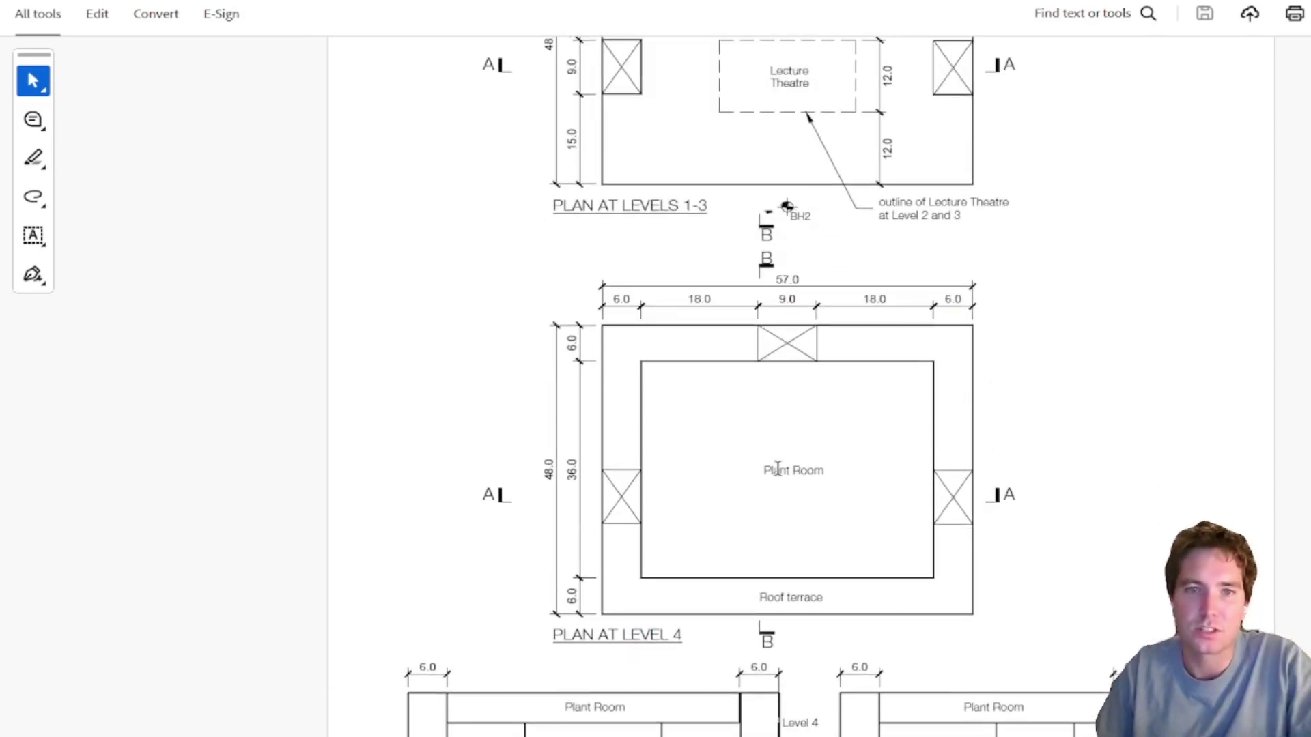
scroll(639, 191, up, 1)
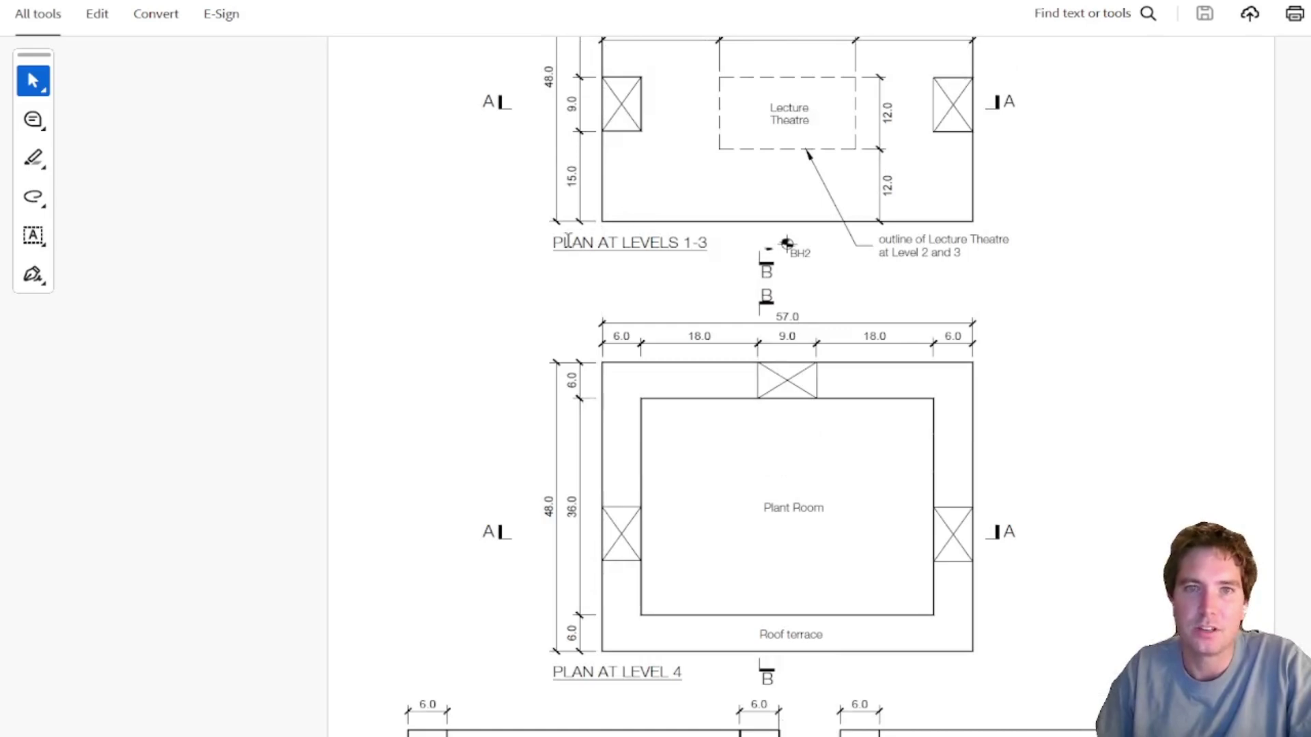
drag(554, 243, 710, 244)
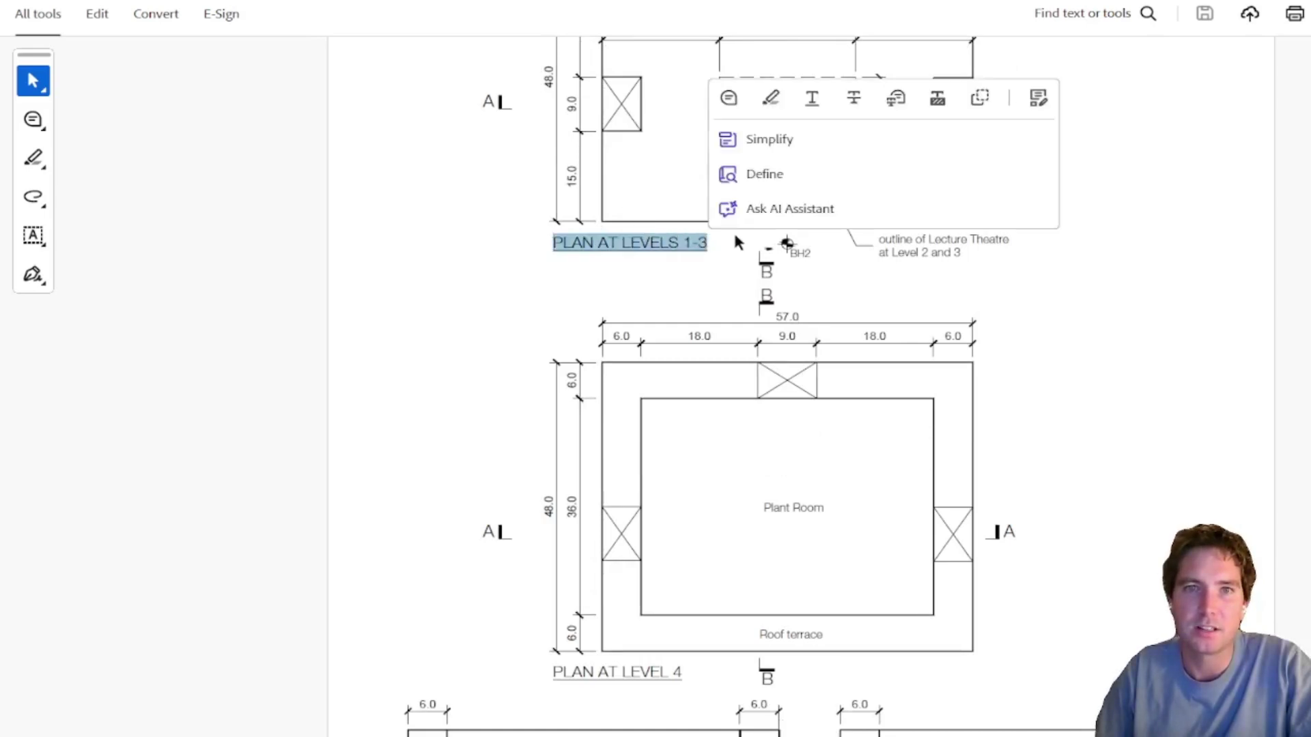
scroll(568, 287, down, 1)
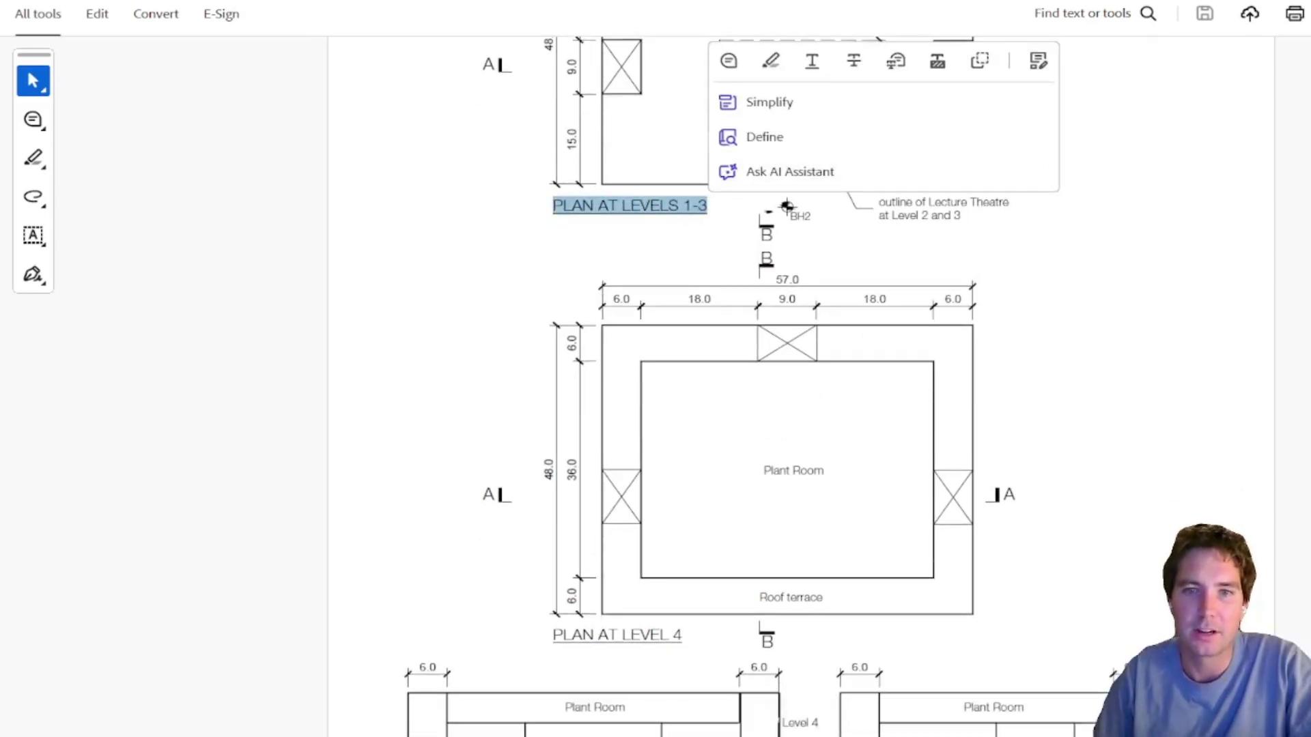
key(Escape)
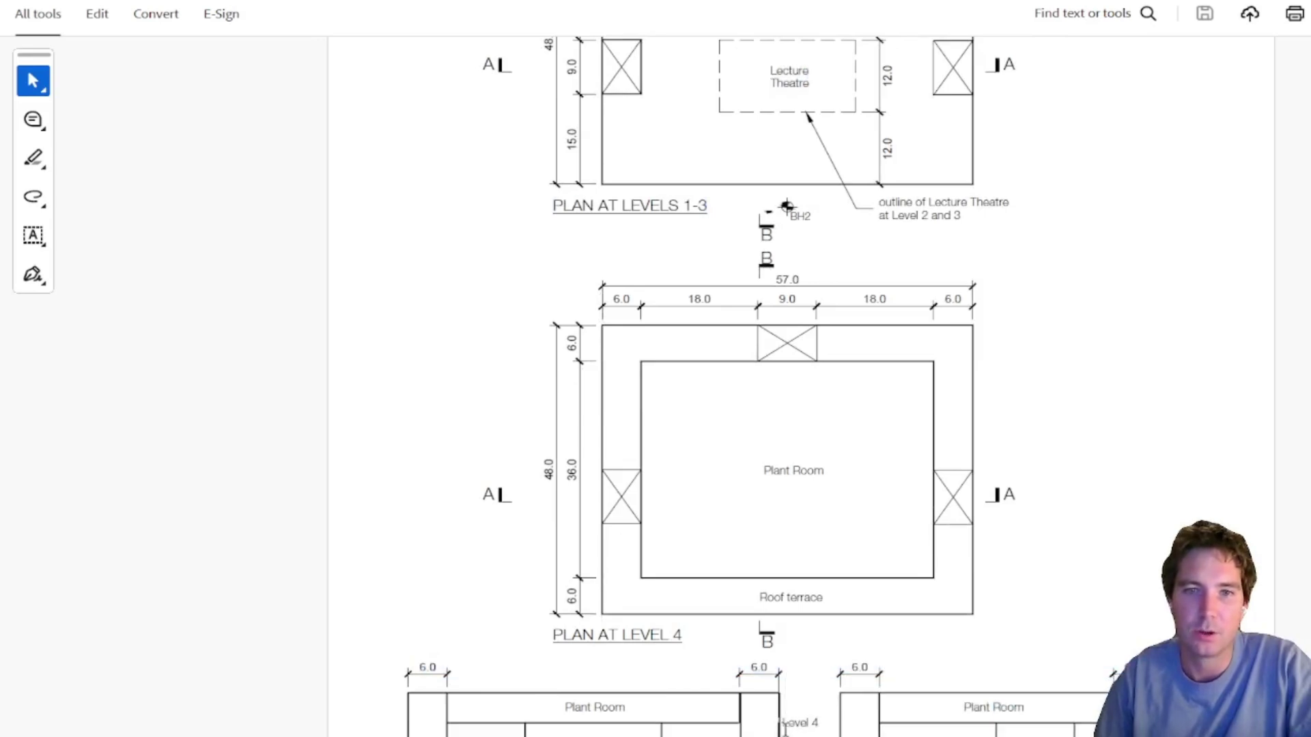
Move to Concept 1's Description, lateral stability and 600 diam bored pile foundation panels
scroll(785, 727, down, 2)
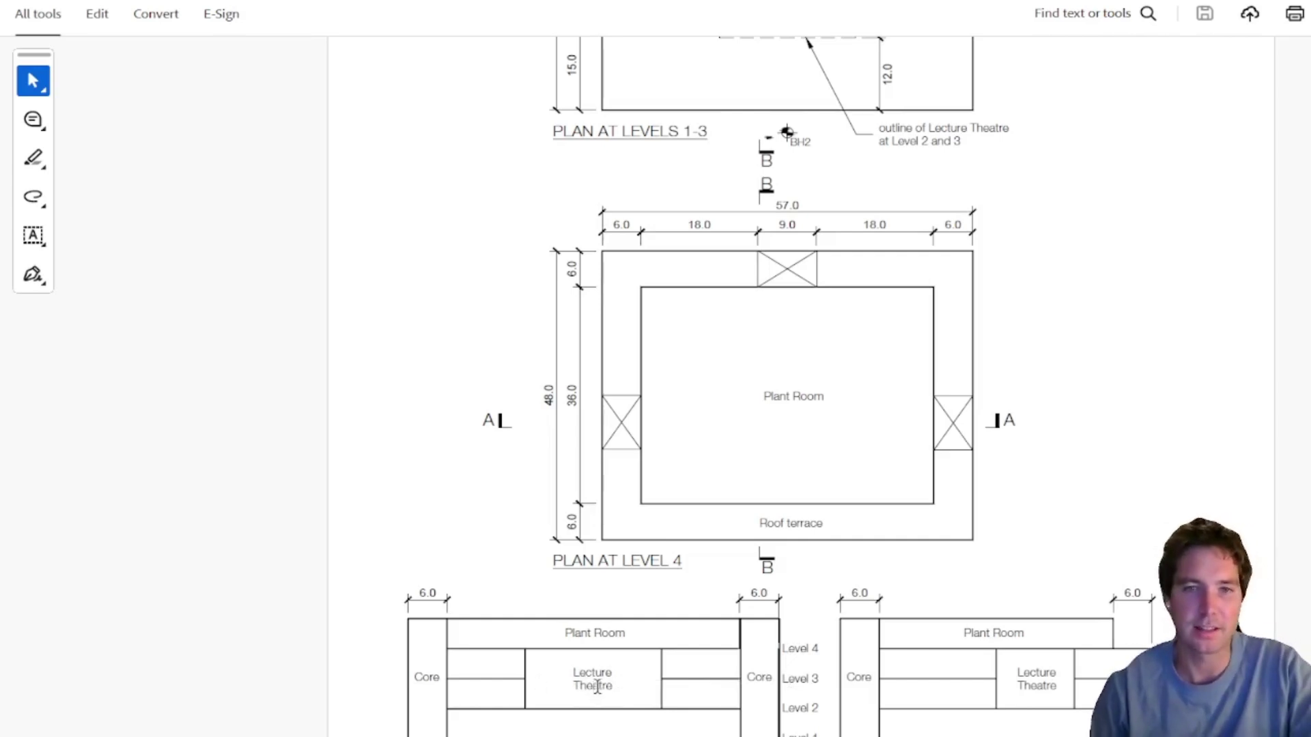
scroll(901, 277, up, 5)
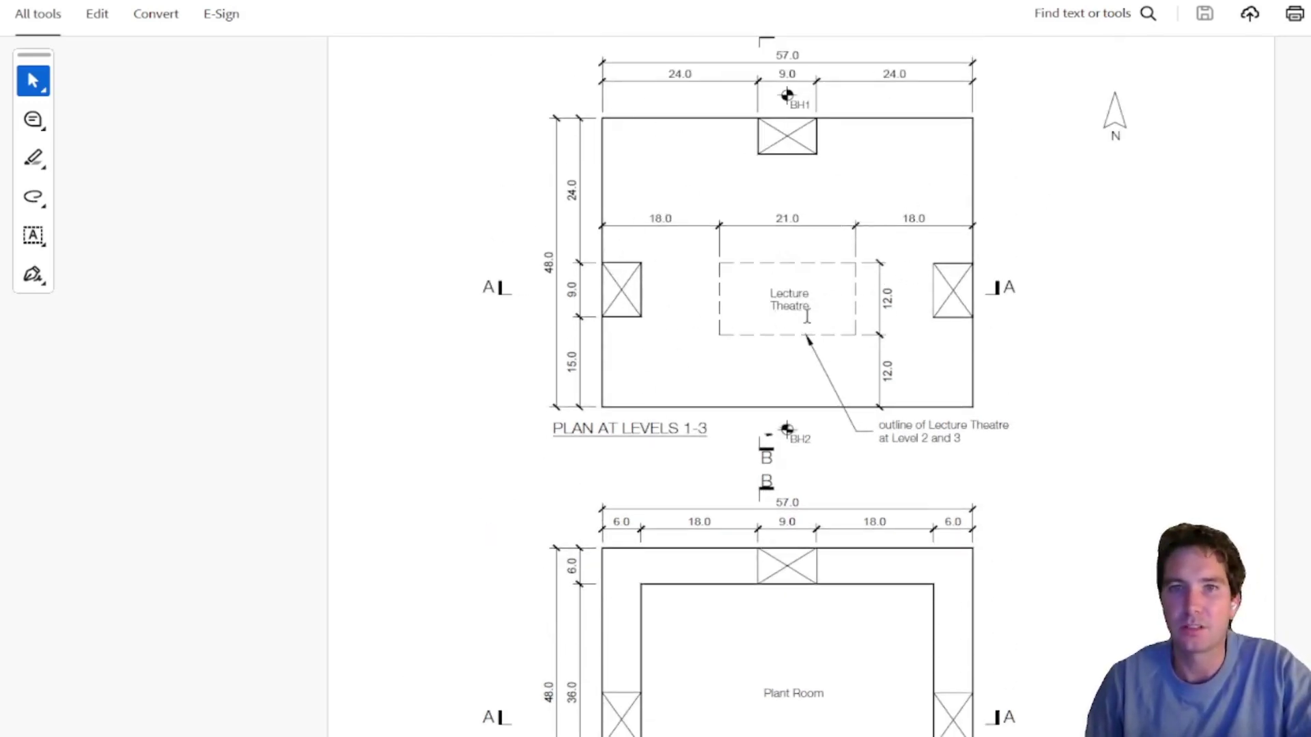
scroll(684, 335, down, 2)
scroll(683, 280, down, 1)
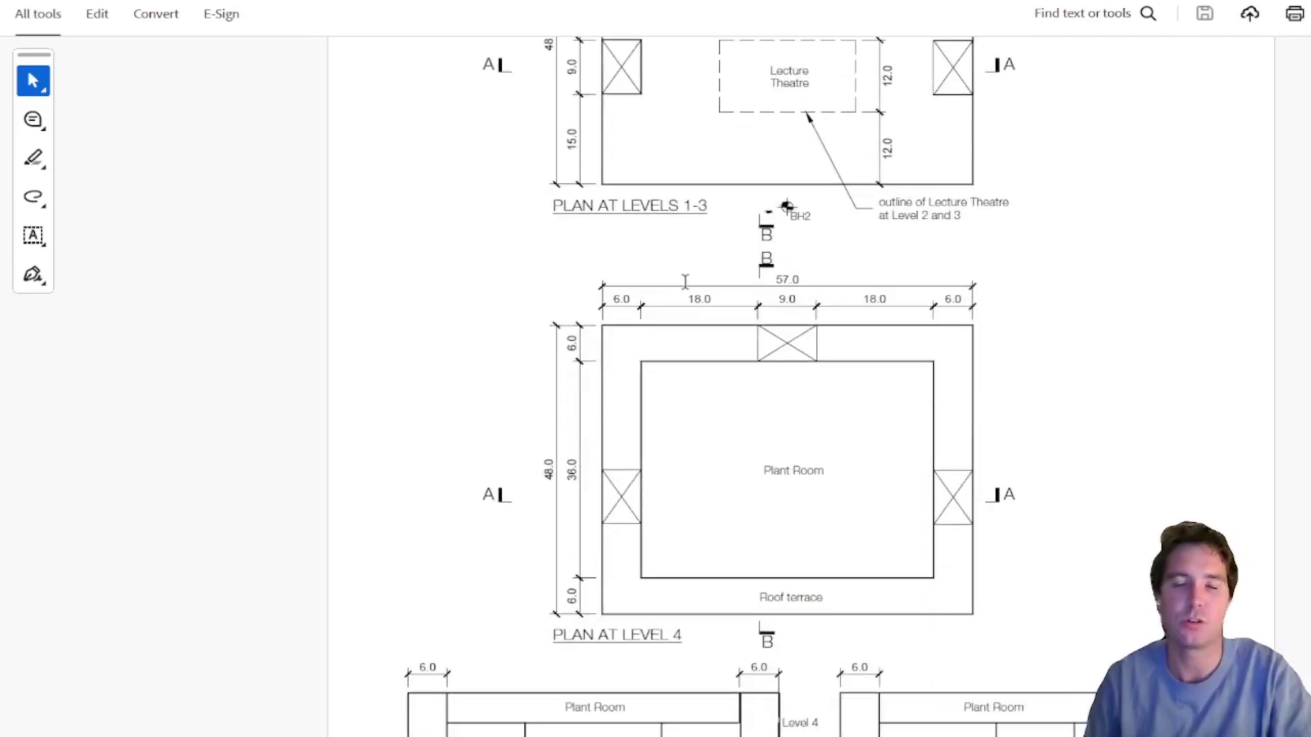
scroll(715, 207, down, 1)
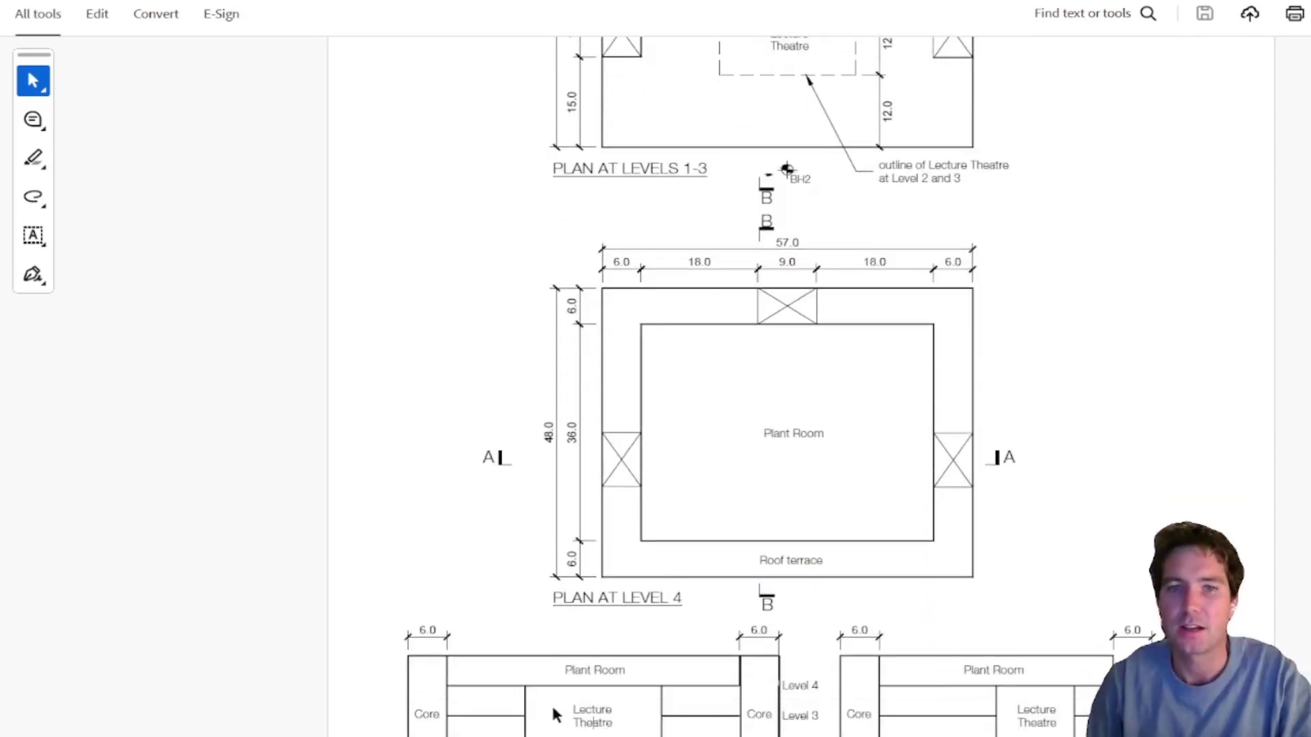
scroll(577, 629, down, 1)
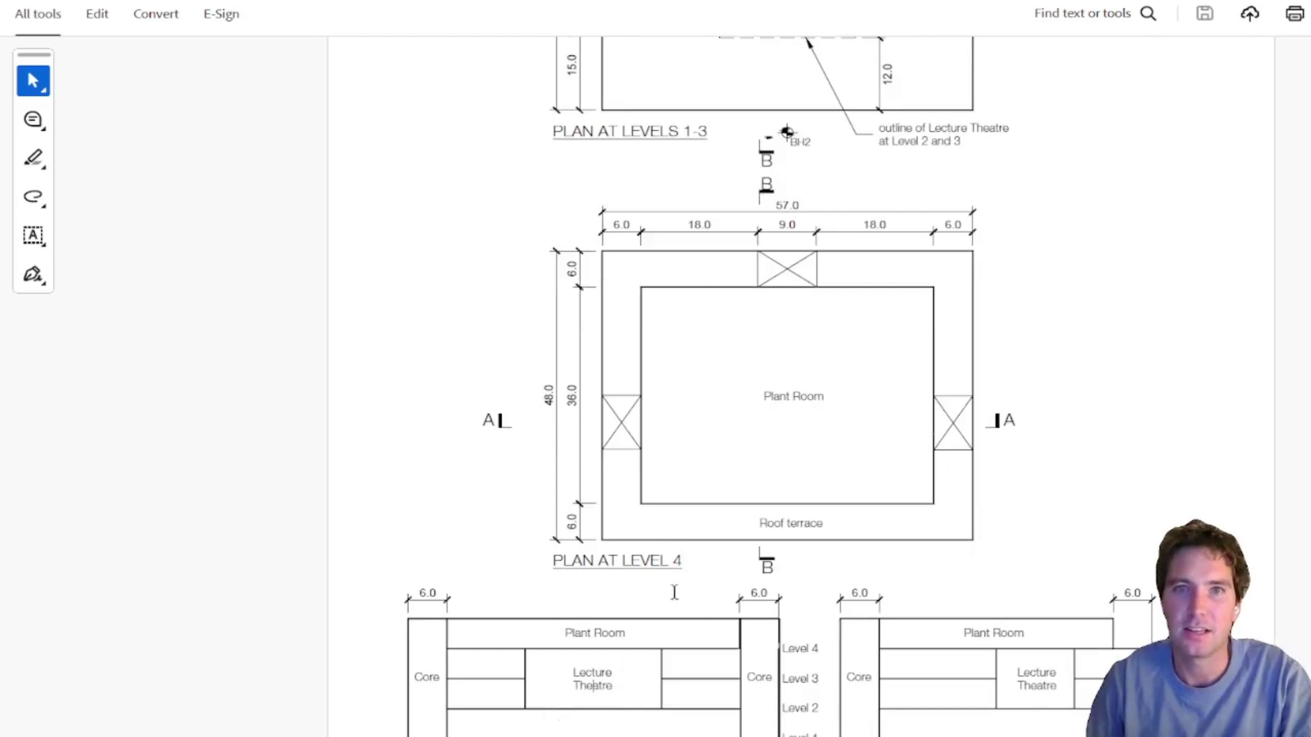
scroll(674, 592, up, 2)
scroll(802, 158, down, 2)
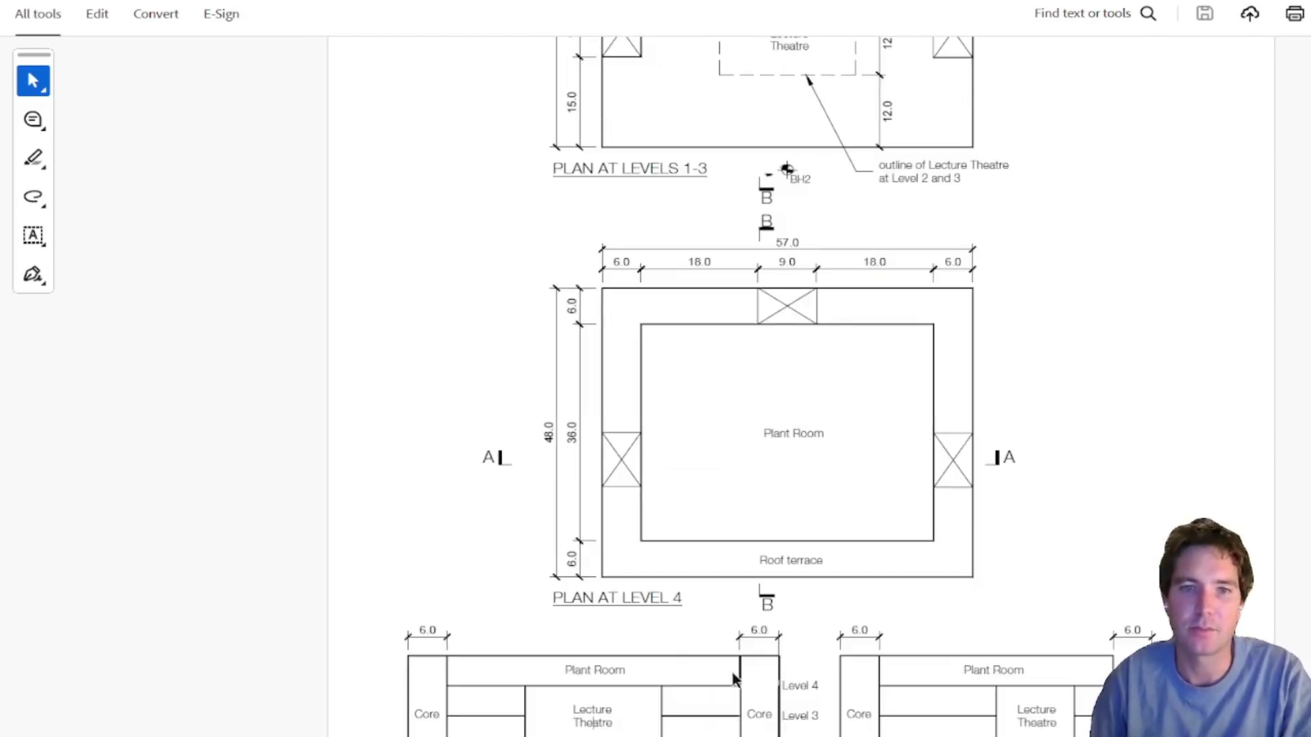
scroll(734, 675, down, 1)
scroll(727, 466, up, 3)
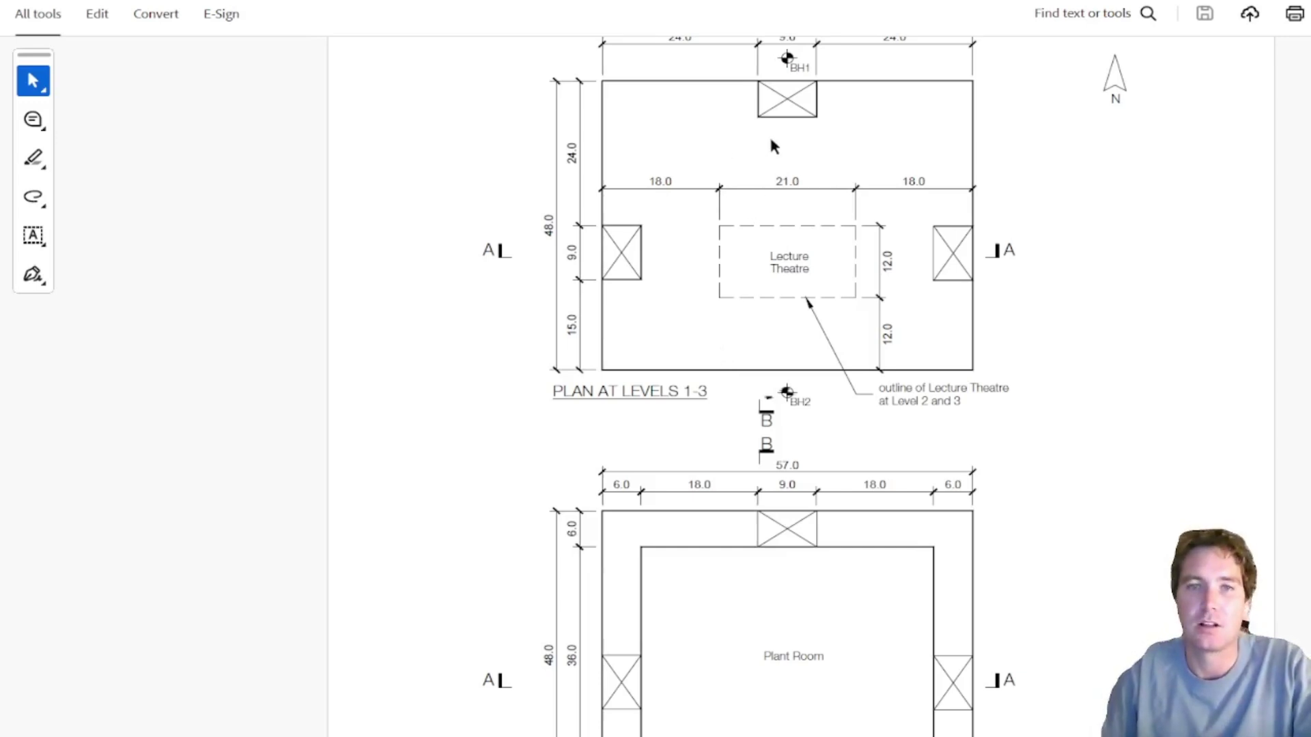
scroll(719, 162, down, 3)
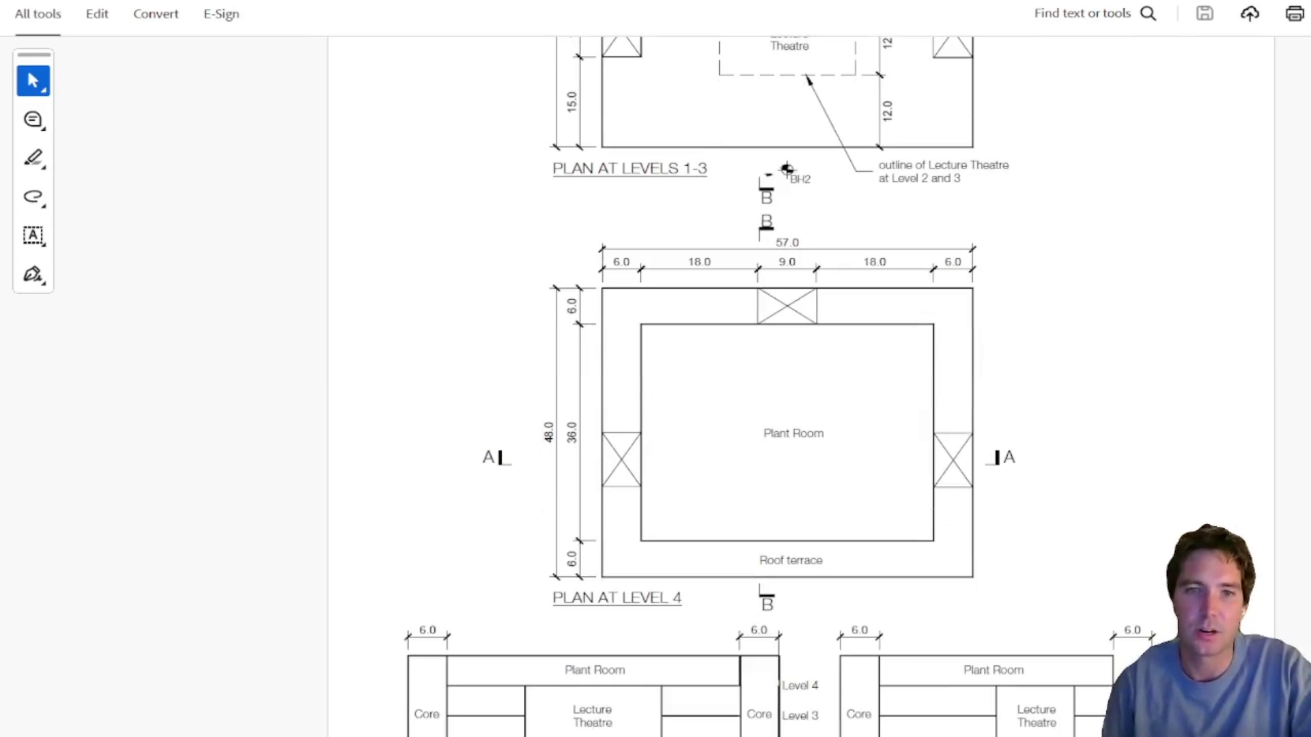
scroll(593, 722, down, 1)
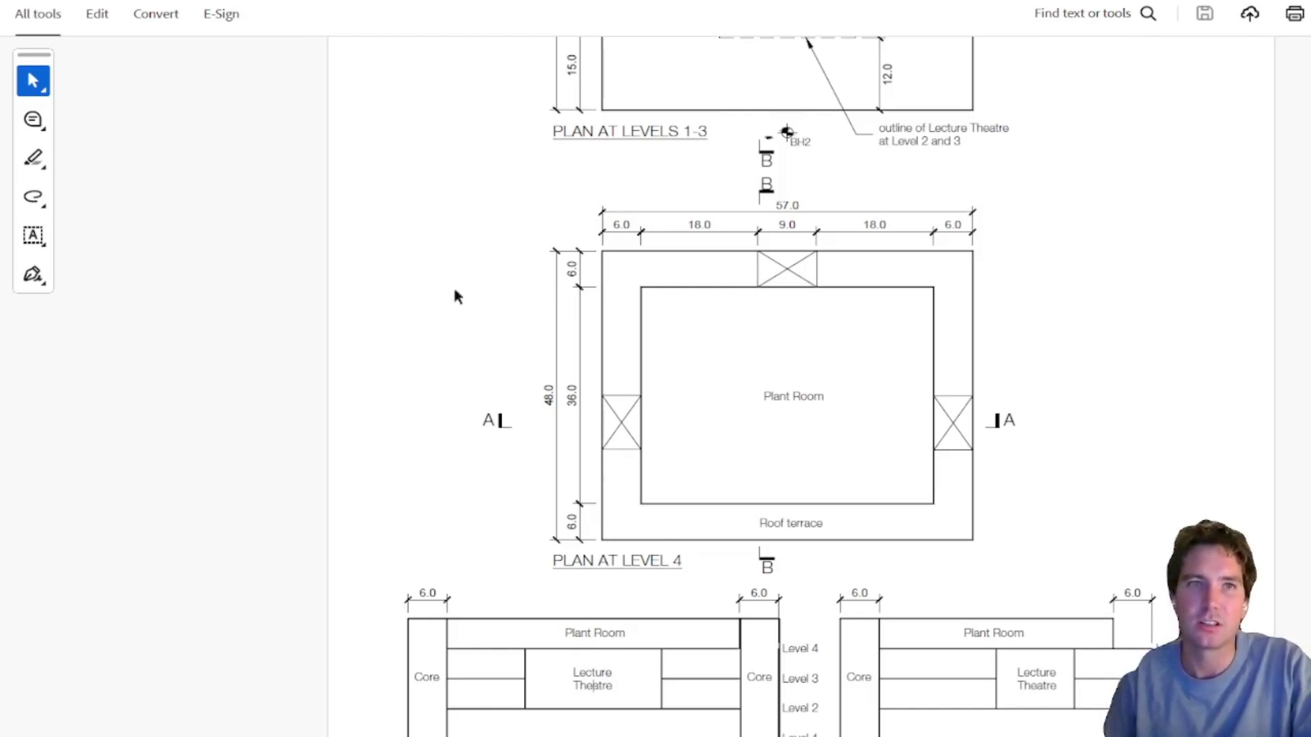
scroll(711, 444, up, 2)
scroll(693, 292, down, 1)
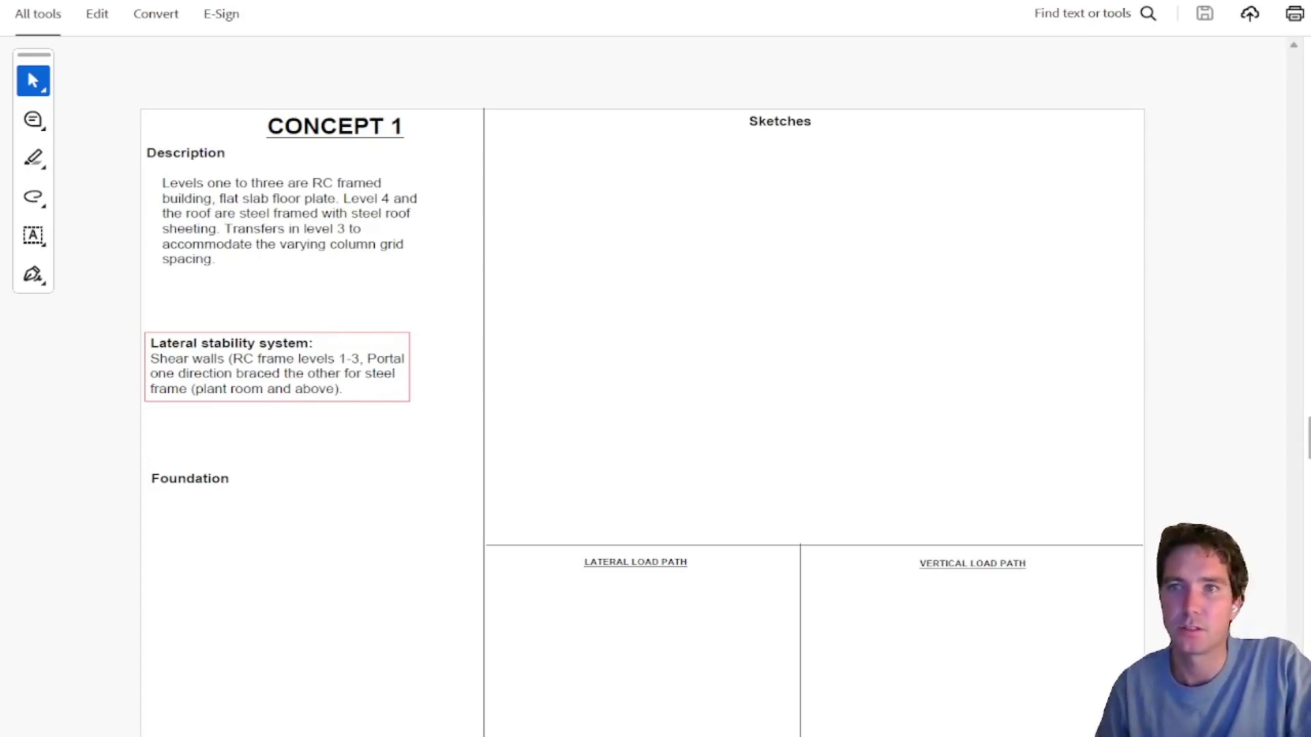
ctrl+scroll(330, 473, up, 1)
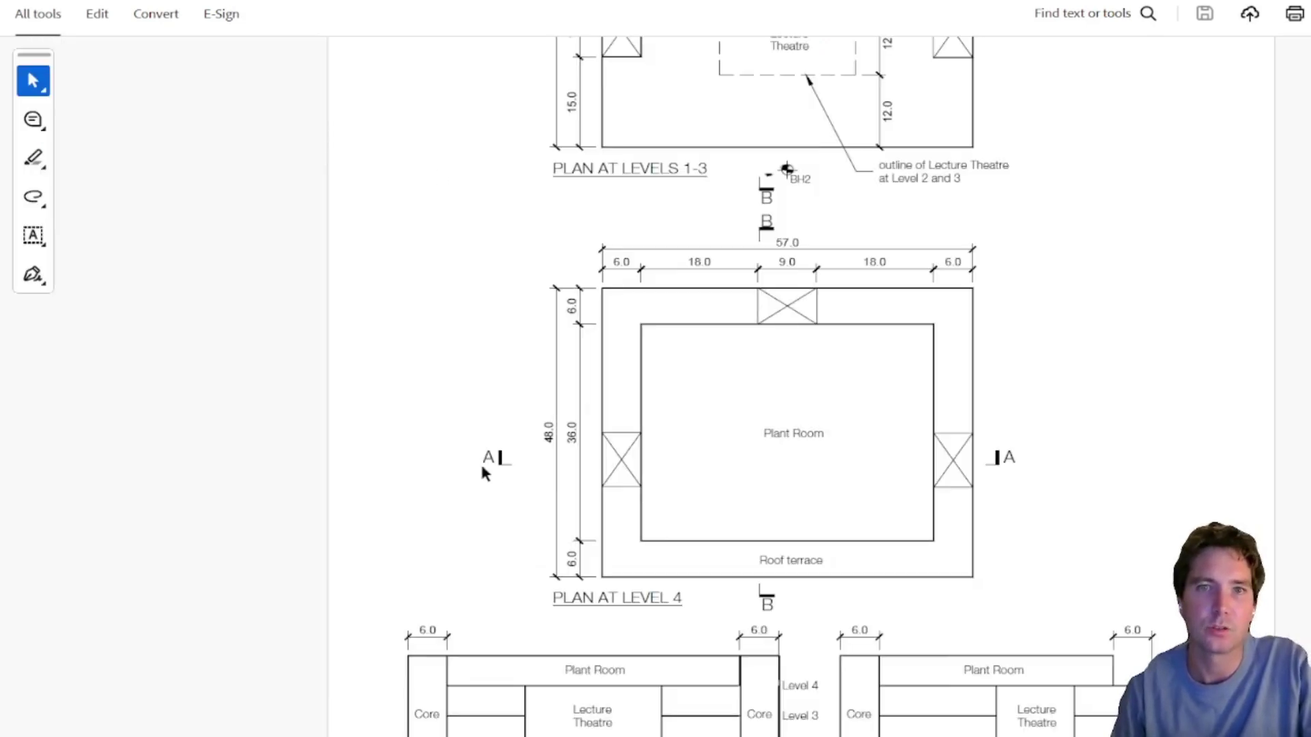
Scroll to the site conditions and select the first two Borehole 1 ground rows
scroll(653, 352, down, 3)
scroll(653, 351, down, 10)
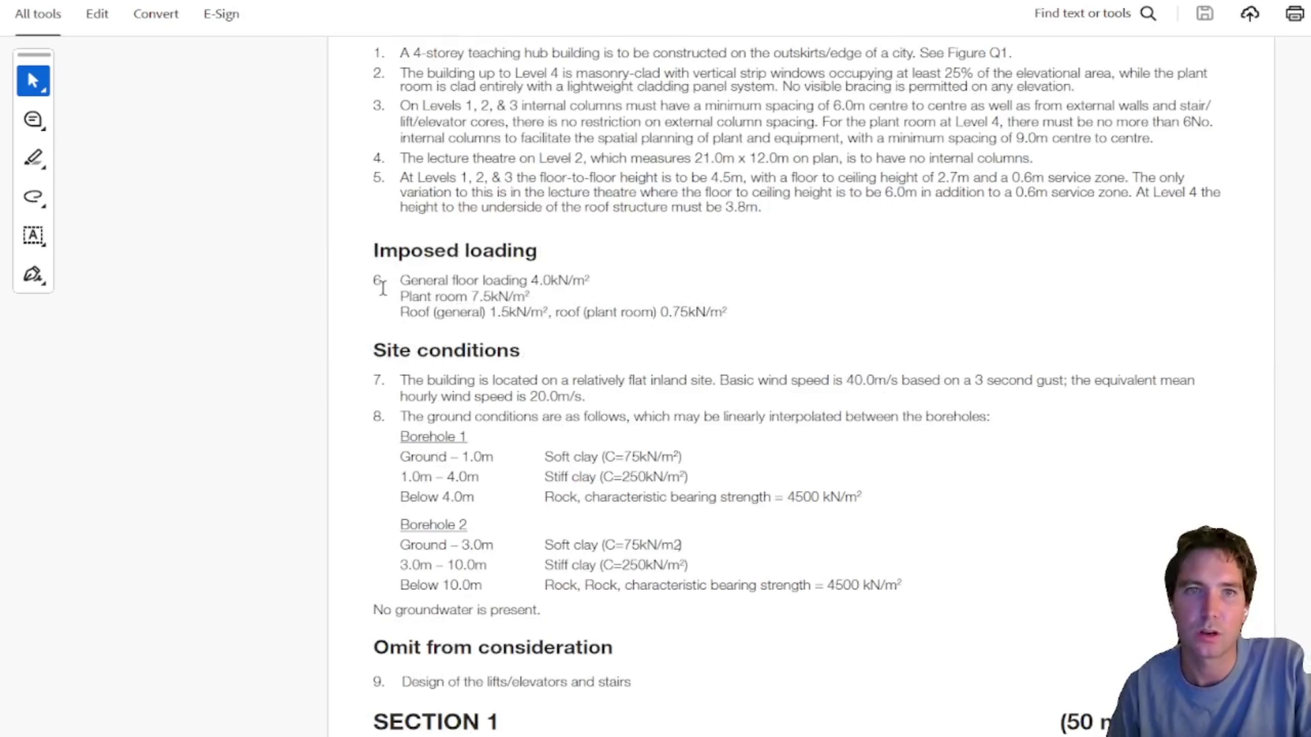
drag(389, 453, 686, 478)
click(418, 463)
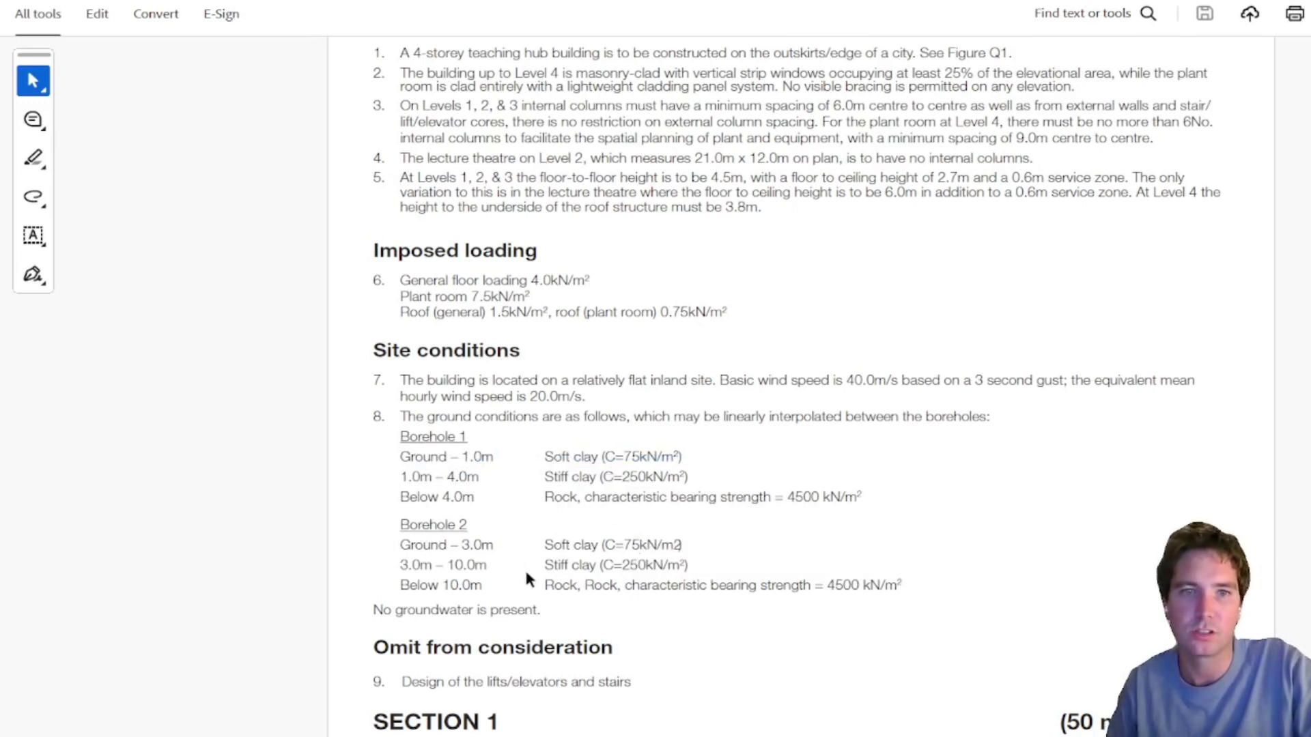
Scroll back up to Figure Q1's Level 4 plan and sections
scroll(613, 601, up, 15)
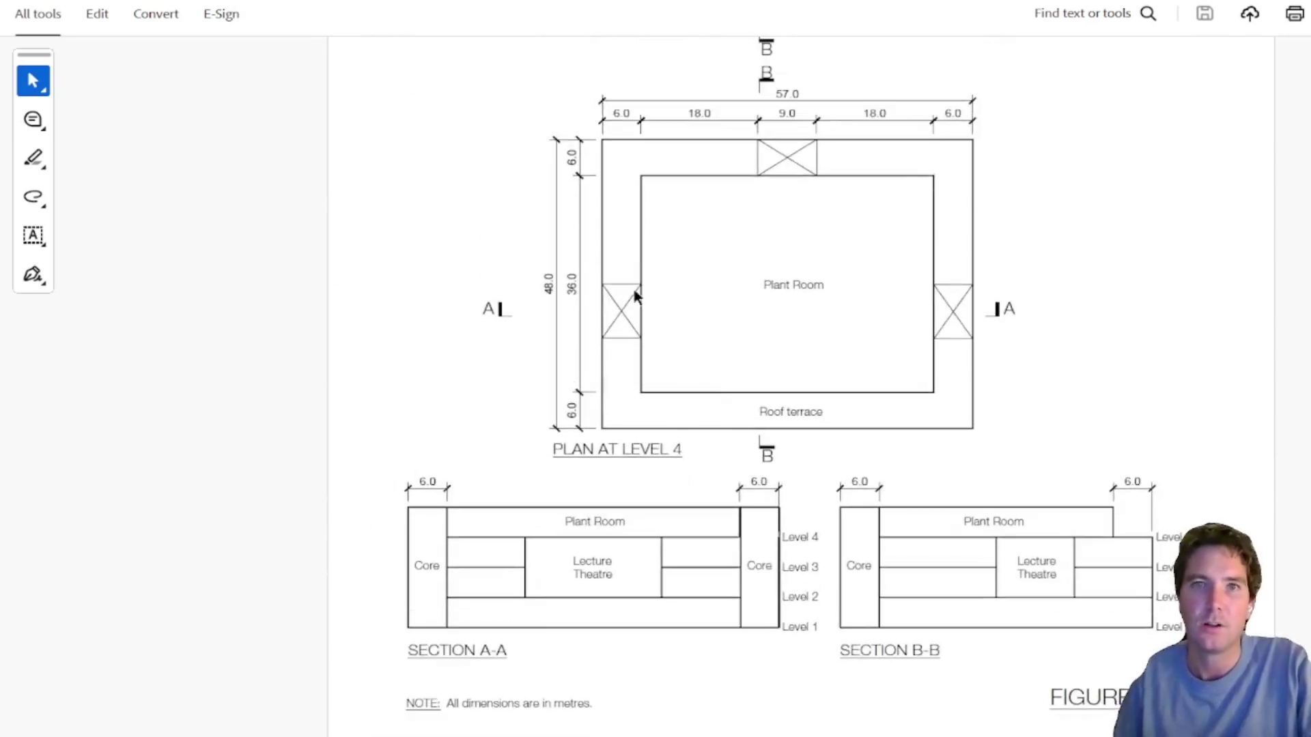
scroll(666, 256, up, 1)
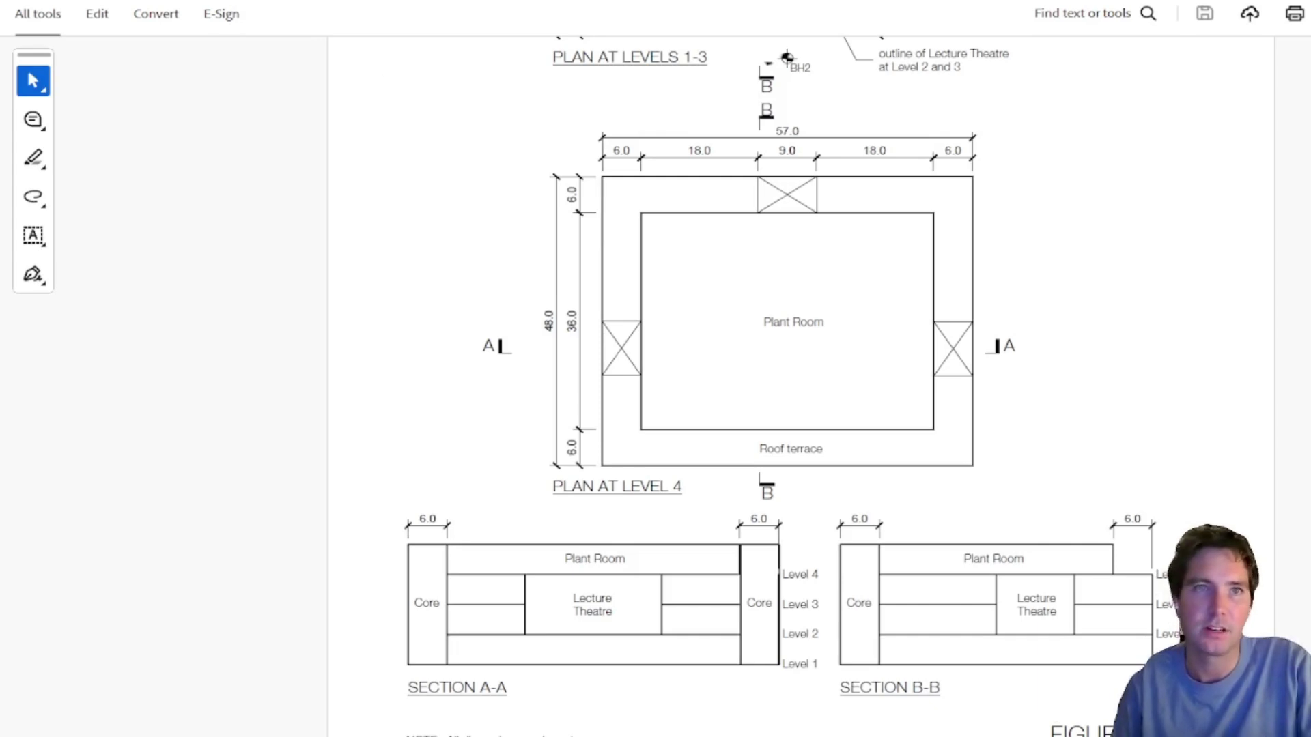
scroll(321, 457, down, 3)
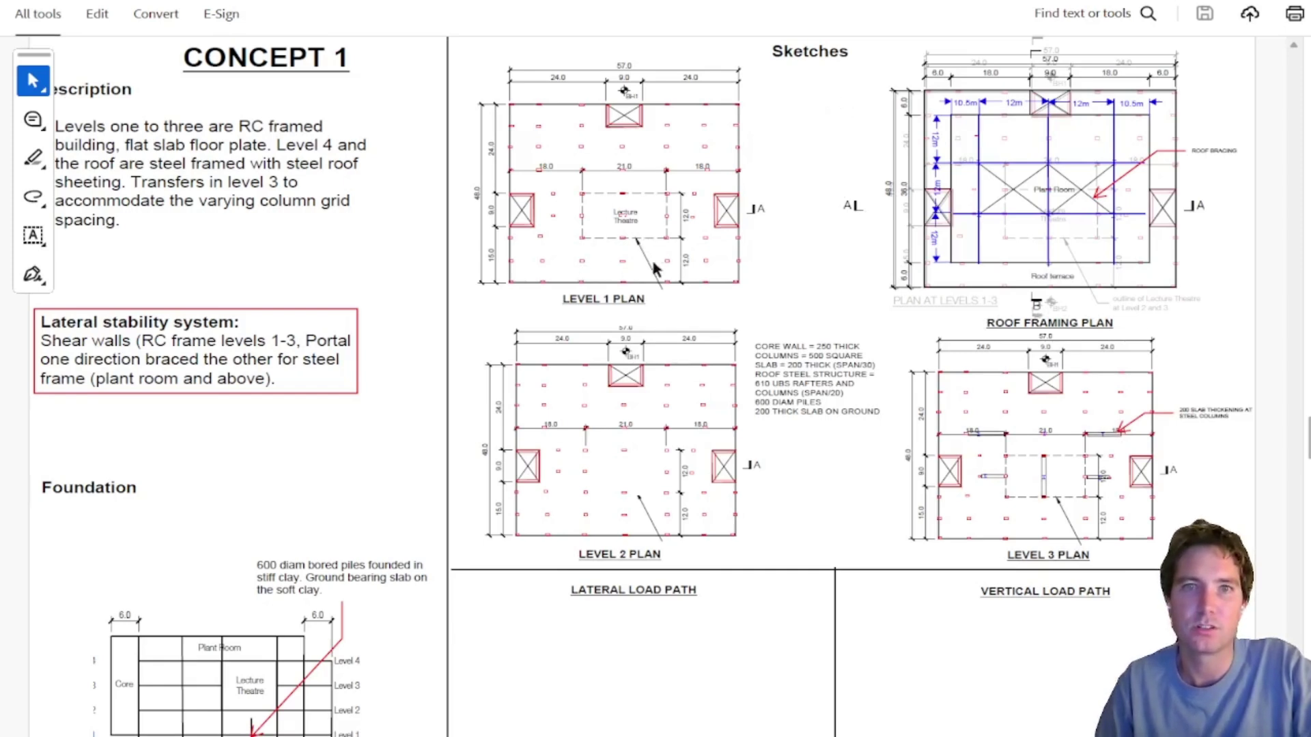
ctrl+scroll(660, 300, up, 1)
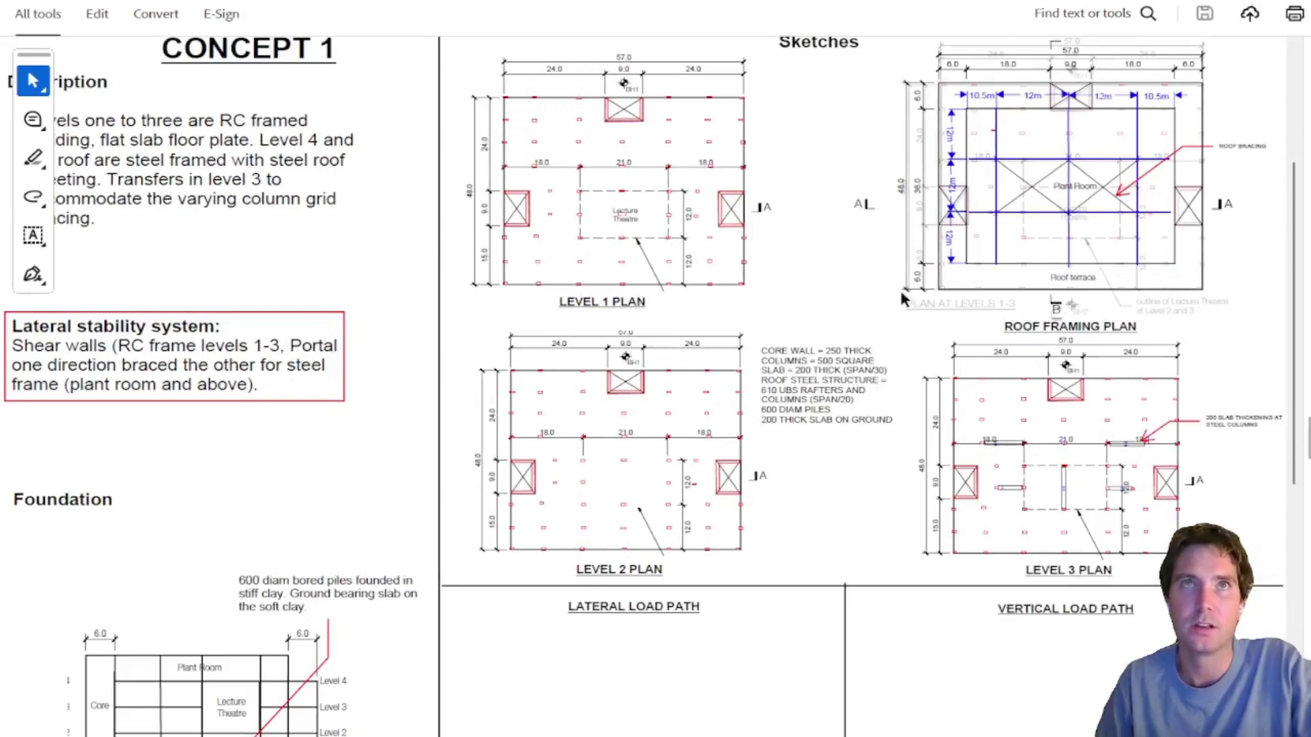
ctrl+scroll(871, 300, up, 1)
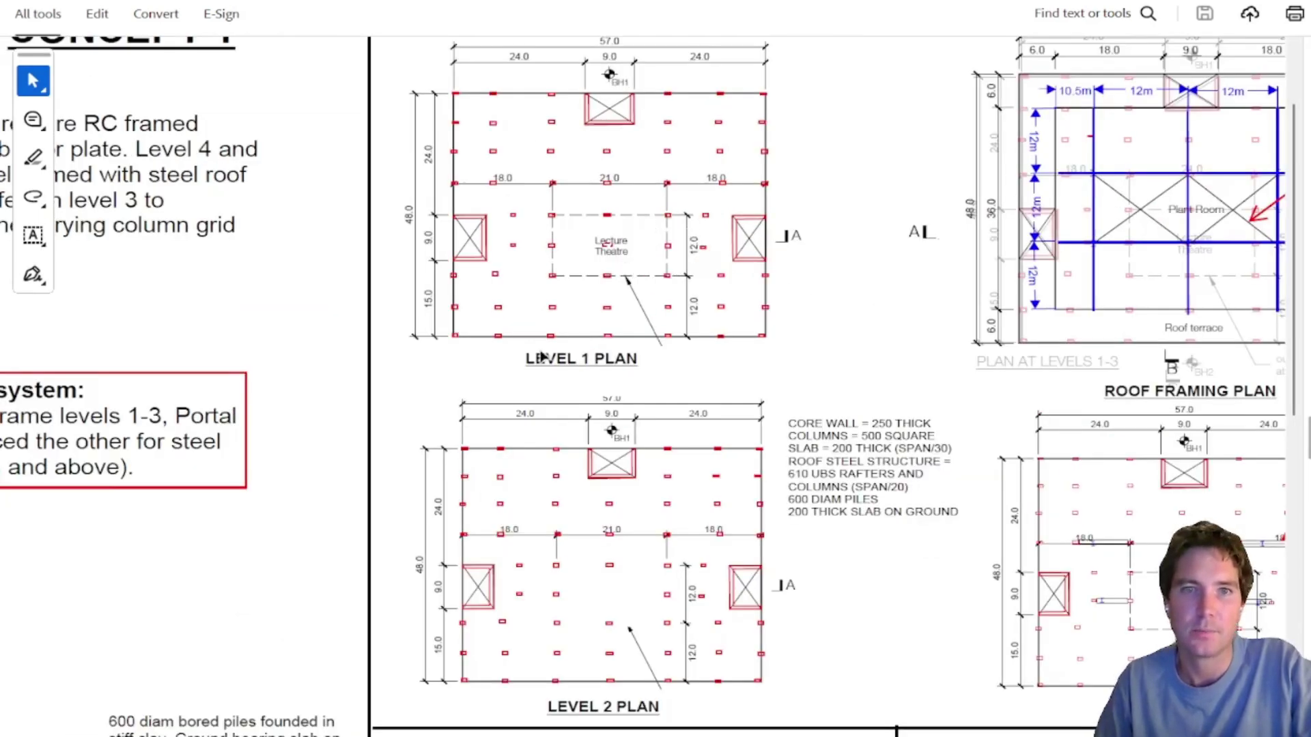
scroll(482, 118, up, 1)
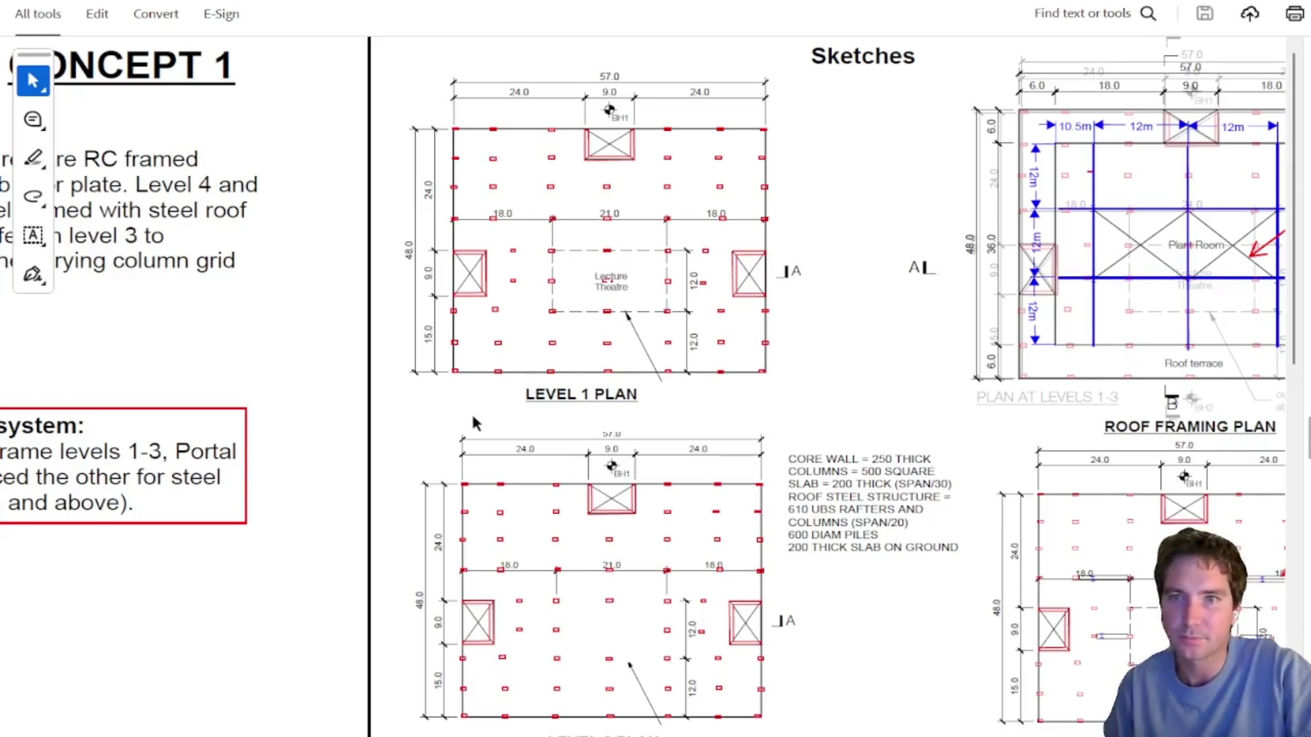
scroll(535, 530, down, 2)
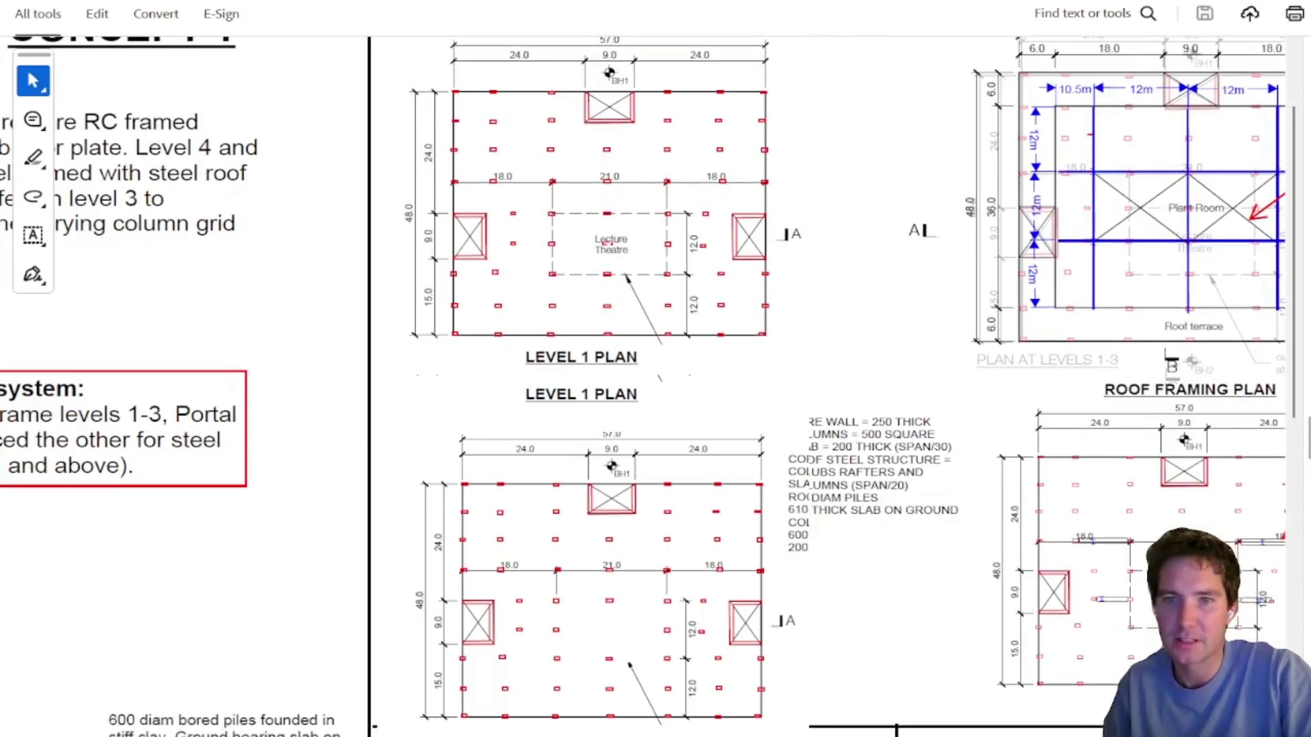
scroll(643, 386, right, 3)
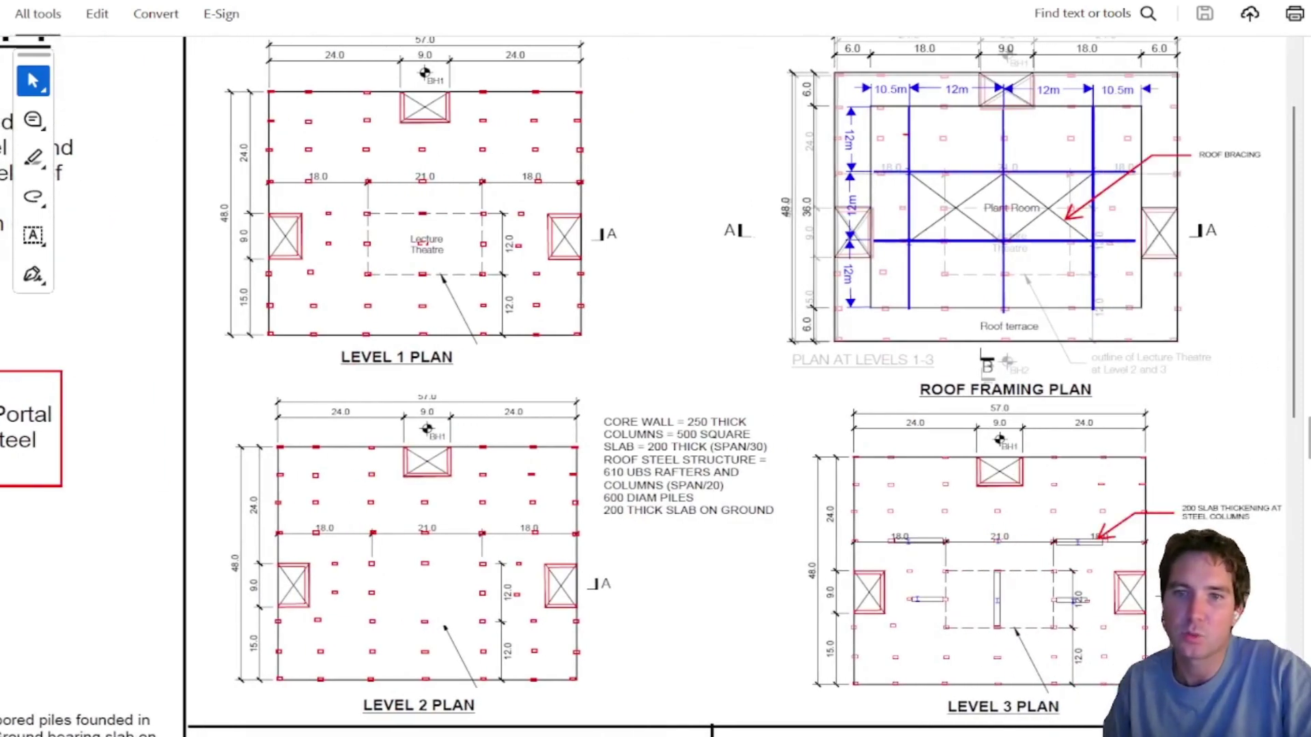
scroll(1120, 581, up, 1)
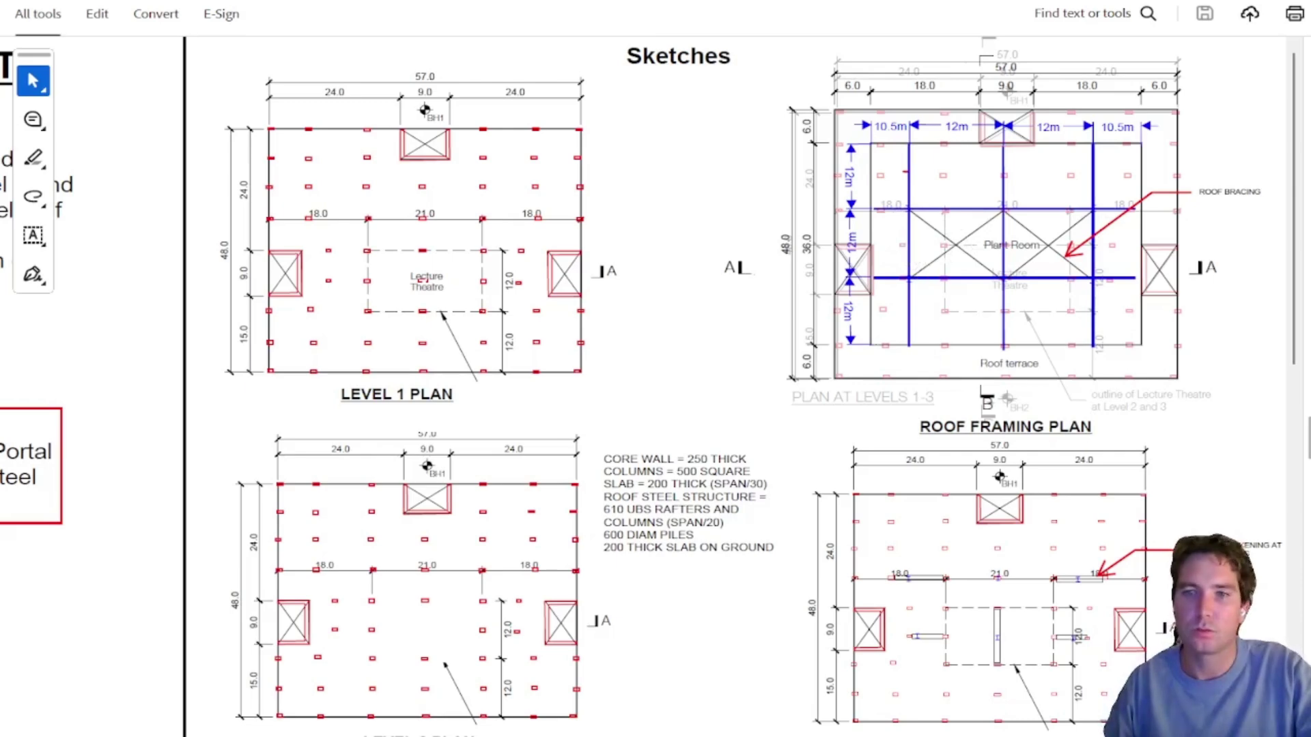
scroll(649, 386, left, 5)
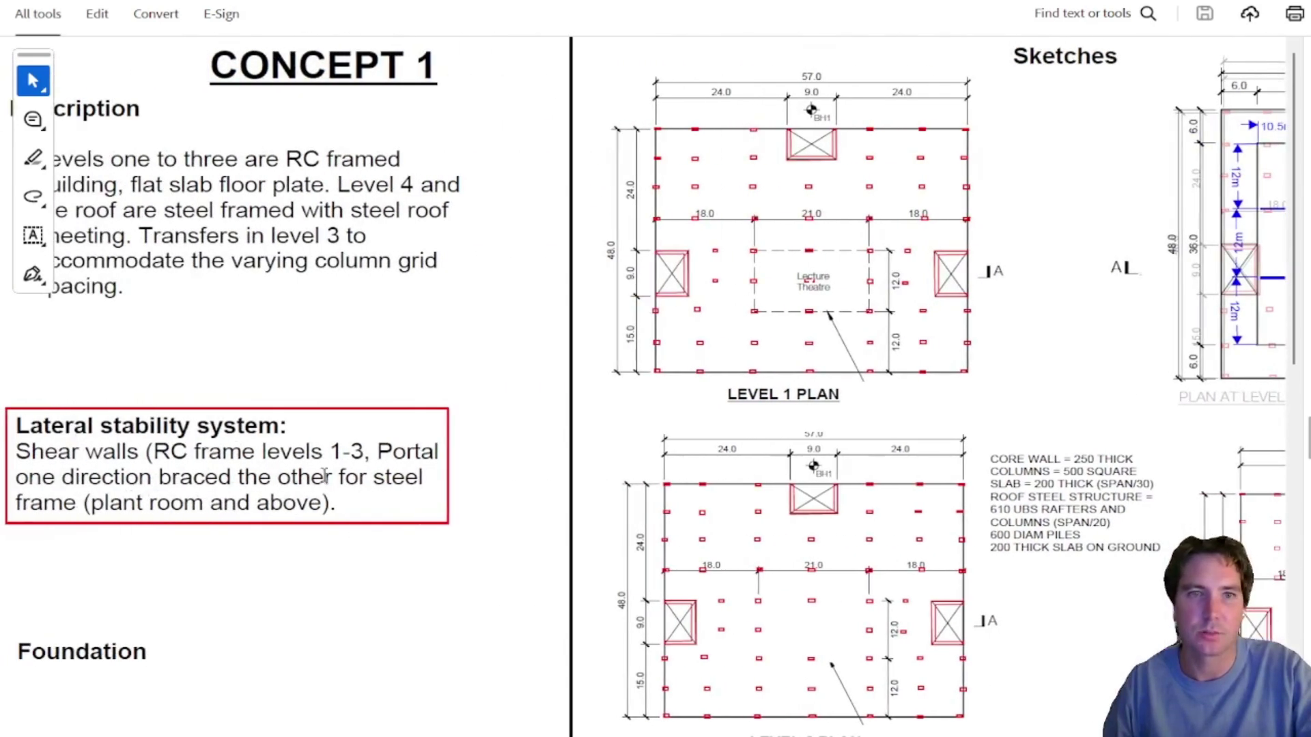
scroll(941, 211, right, 5)
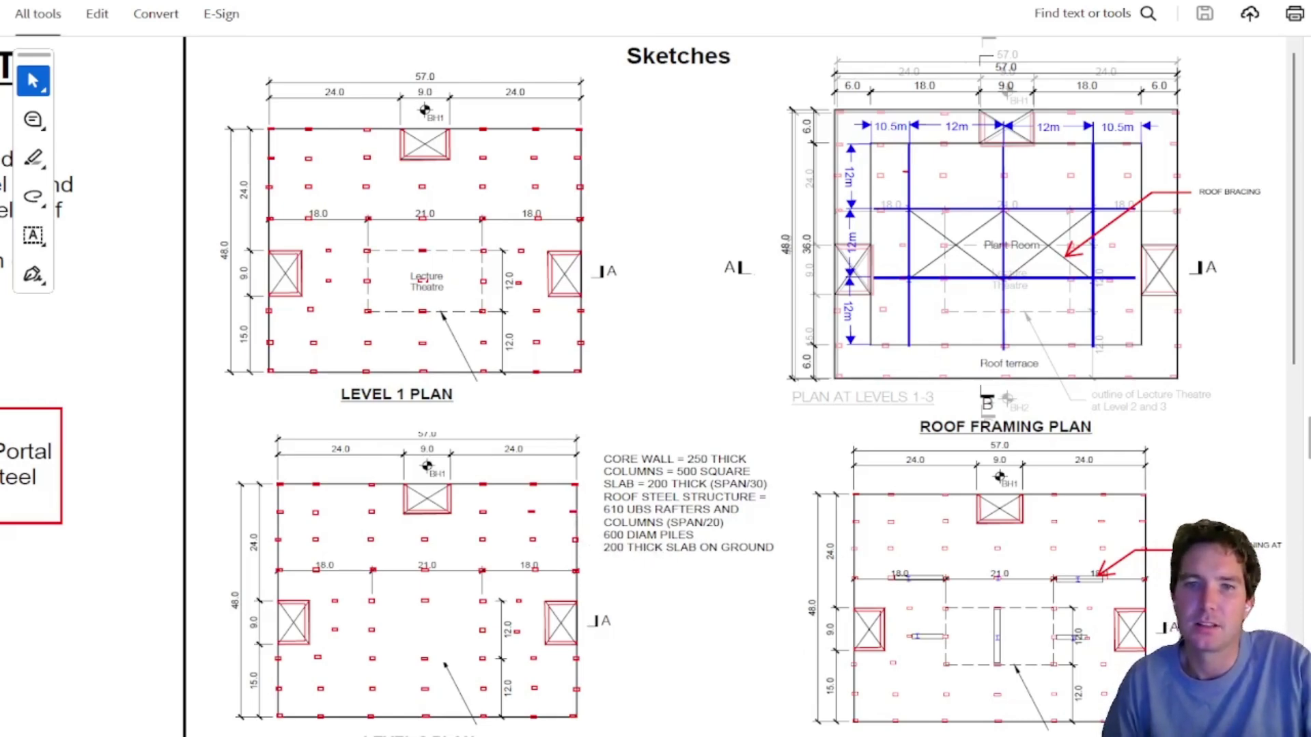
scroll(846, 470, left, 2)
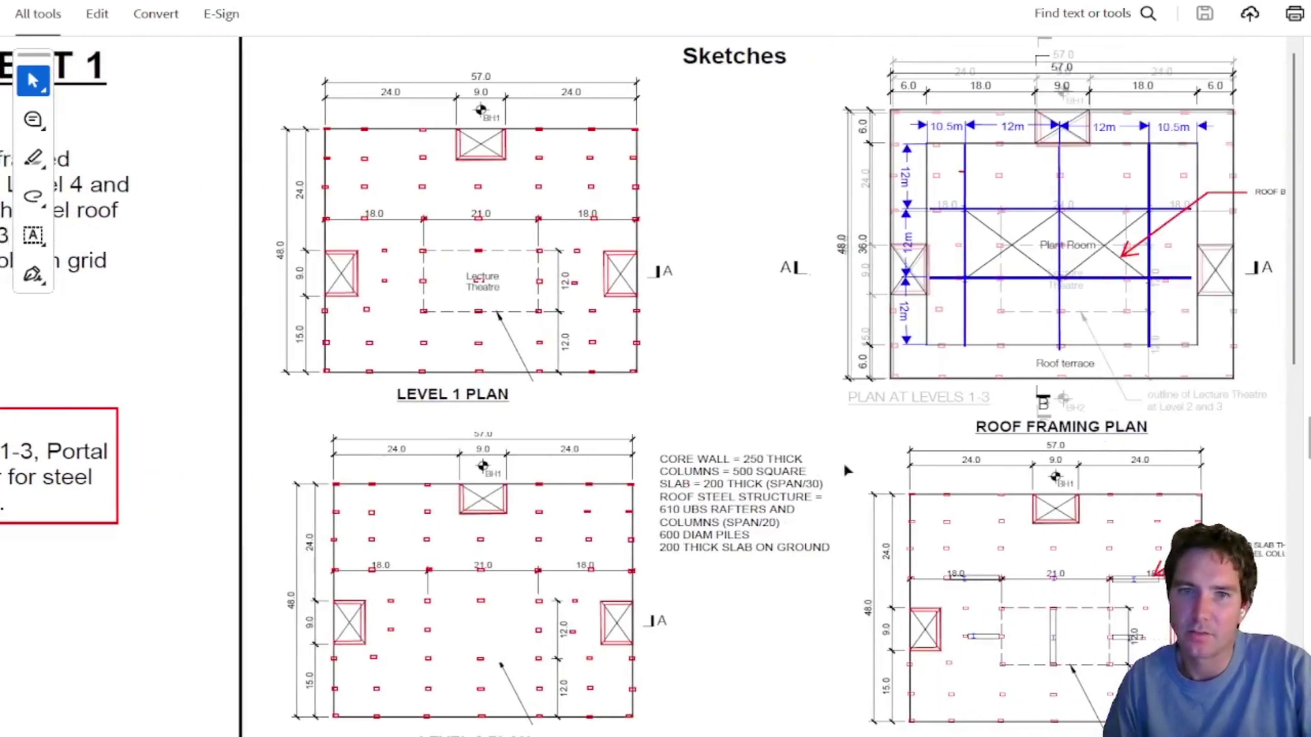
click(757, 194)
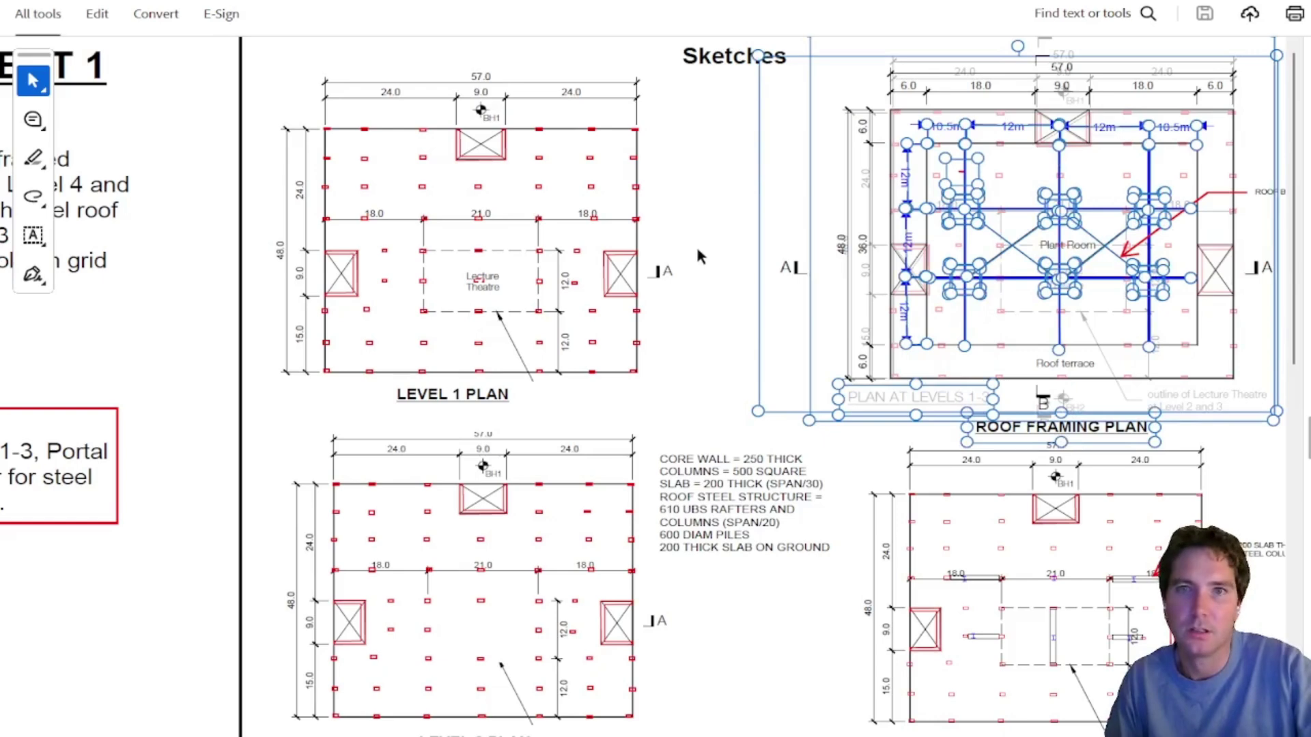
click(727, 193)
scroll(457, 172, down, 1)
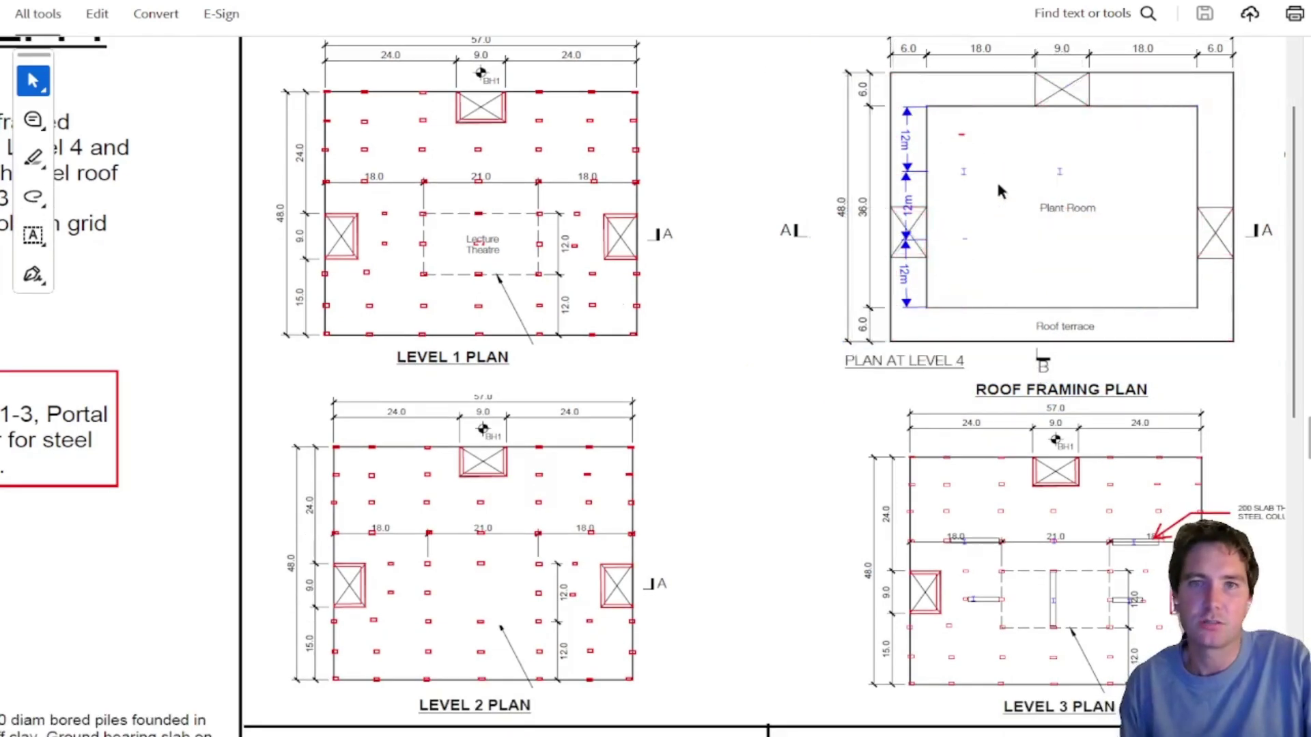
ctrl+scroll(481, 109, down, 1)
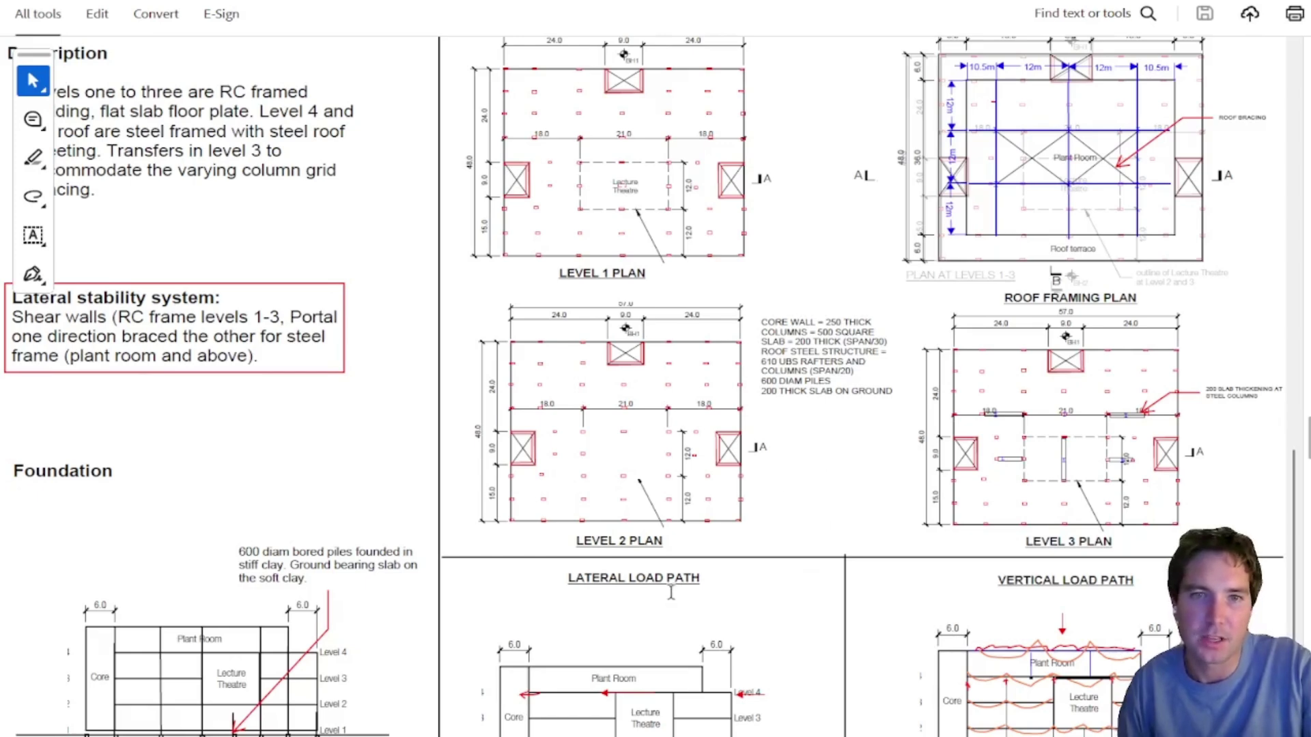
scroll(682, 539, down, 1)
ctrl+scroll(675, 567, up, 2)
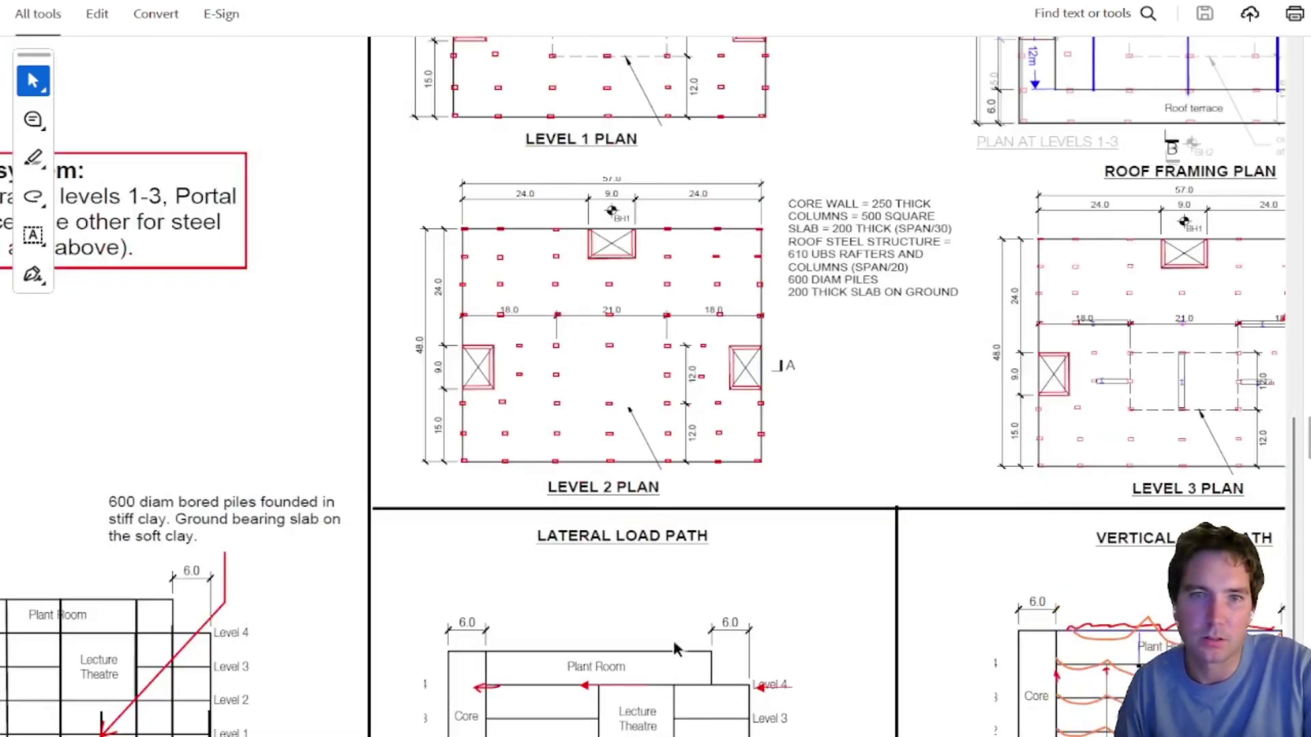
scroll(676, 540, down, 1)
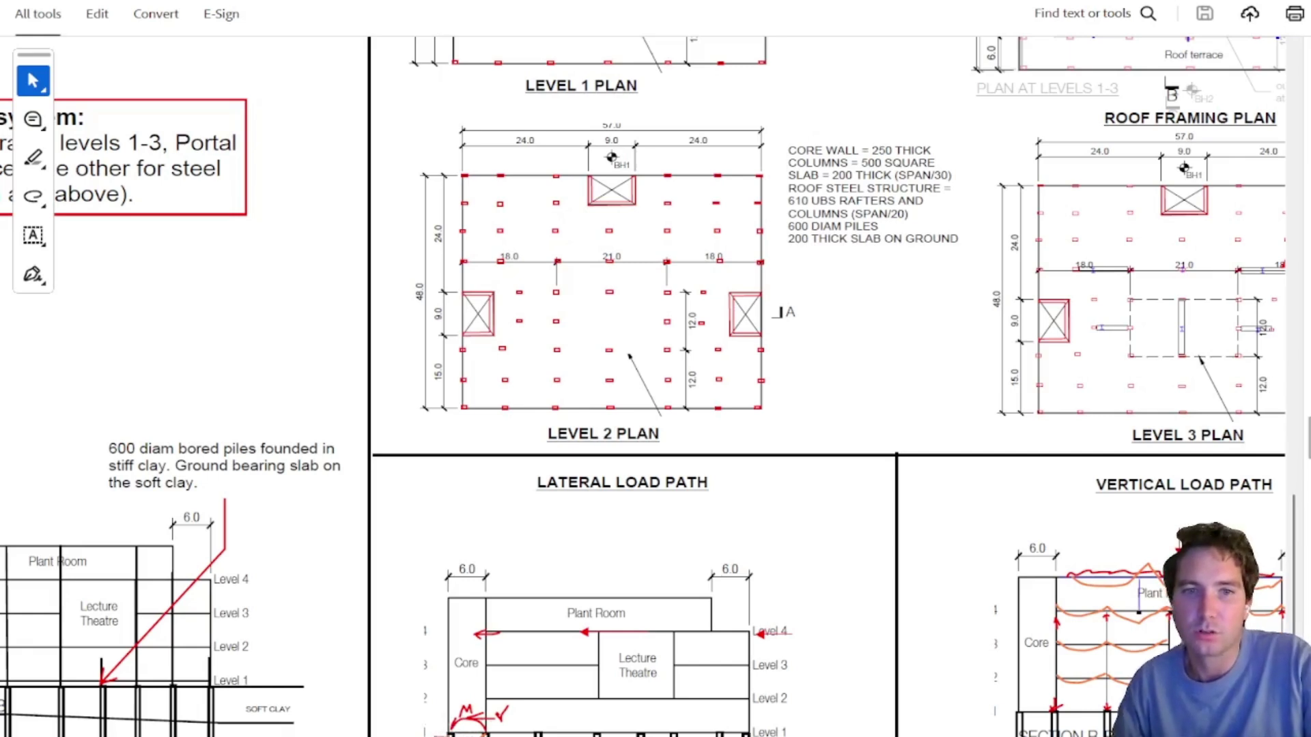
scroll(600, 543, right, 1)
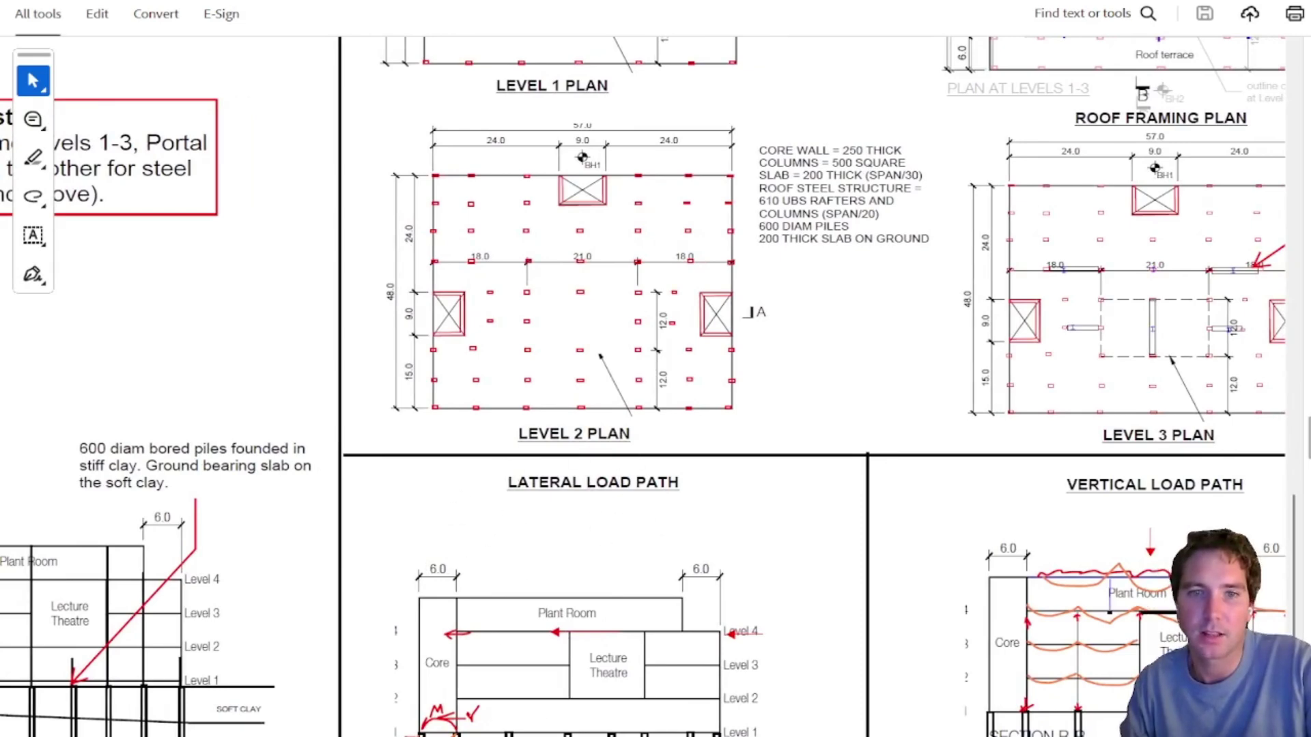
scroll(947, 451, right, 5)
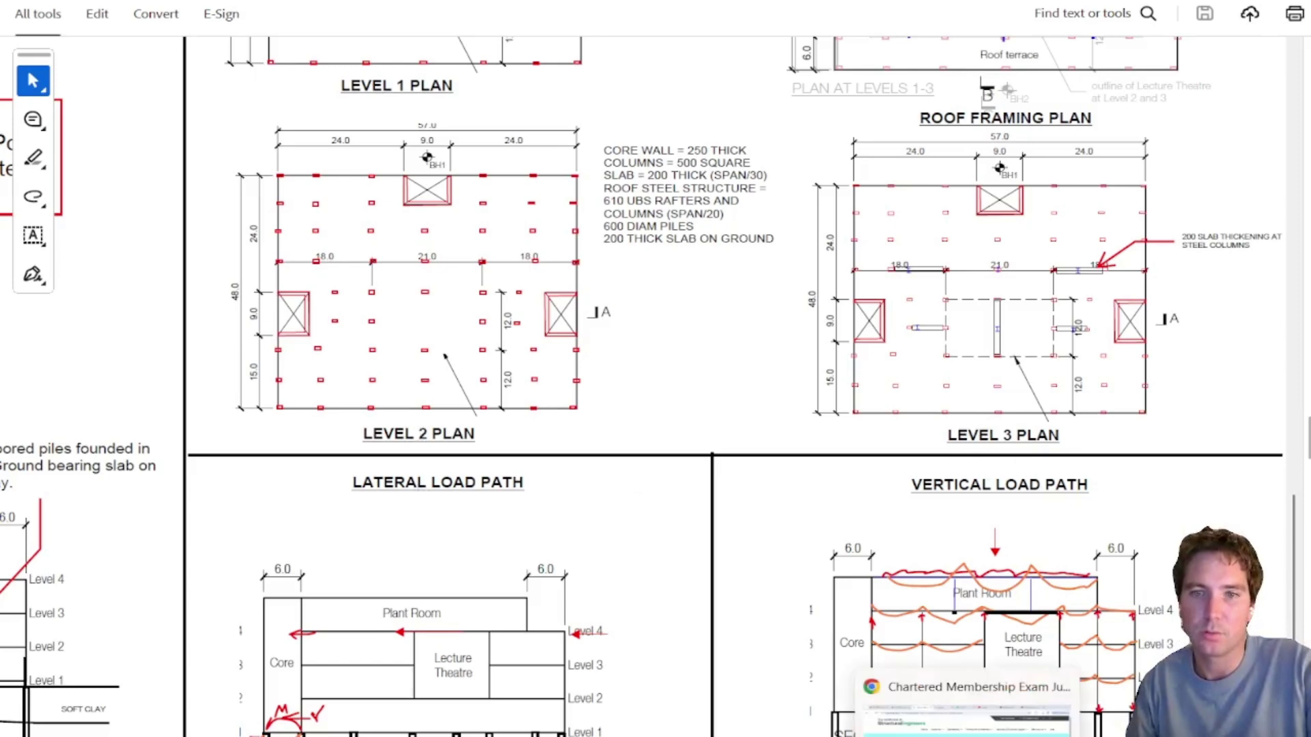
scroll(797, 360, left, 1)
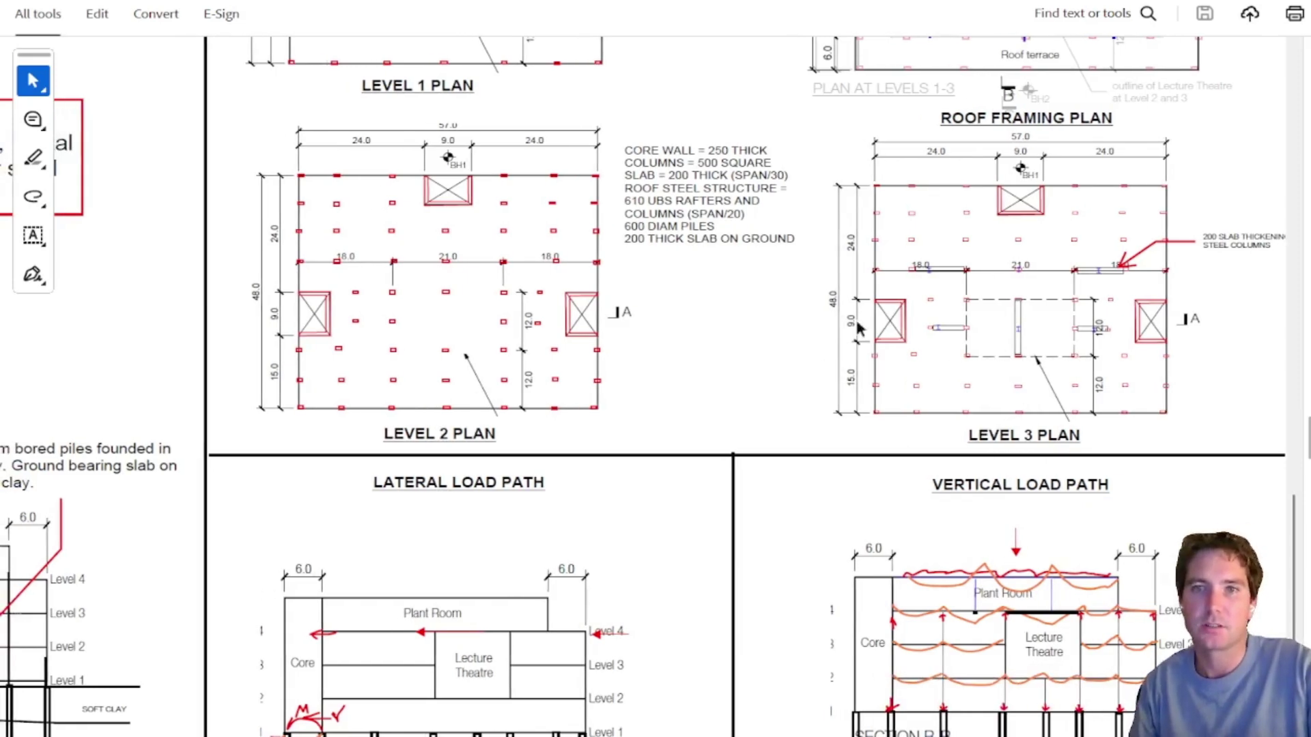
scroll(748, 318, up, 2)
scroll(747, 318, up, 2)
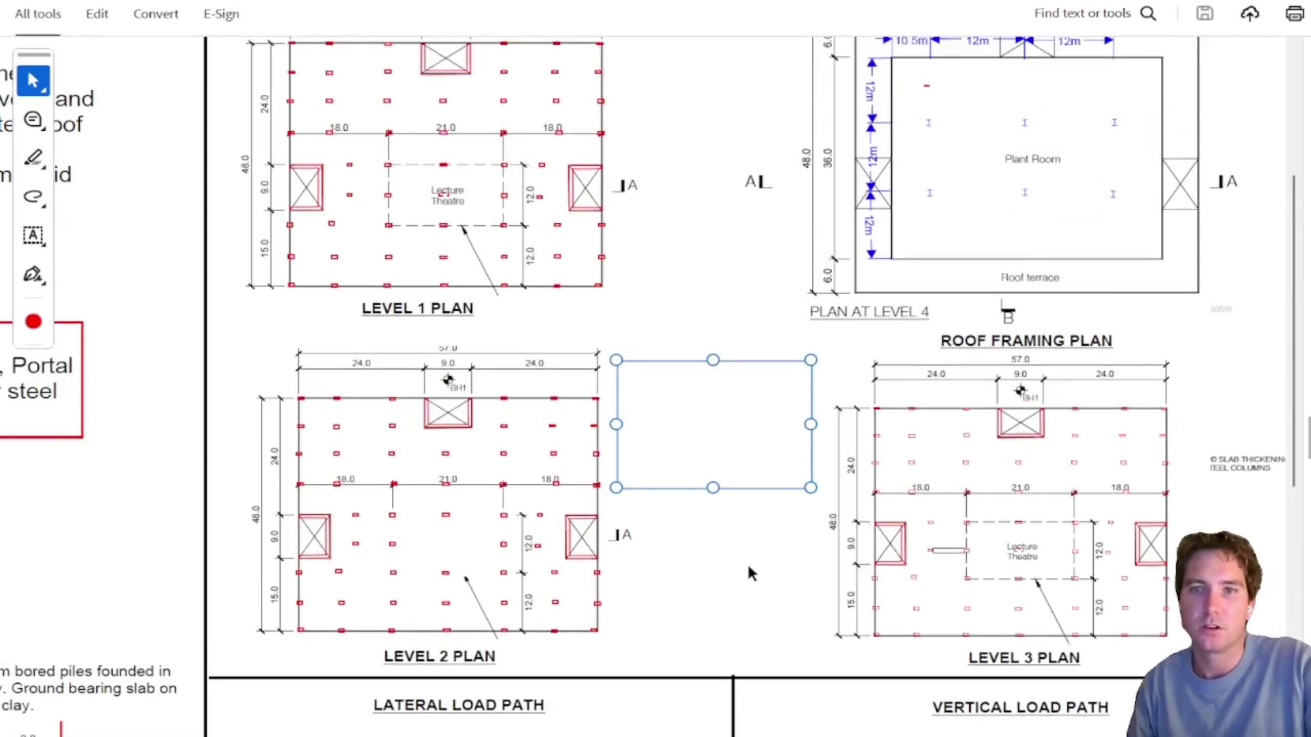
Select and deselect the lateral stability text box, then show Figure Q1's Level 4 plan and sections A-A, B-B
scroll(720, 357, up, 2)
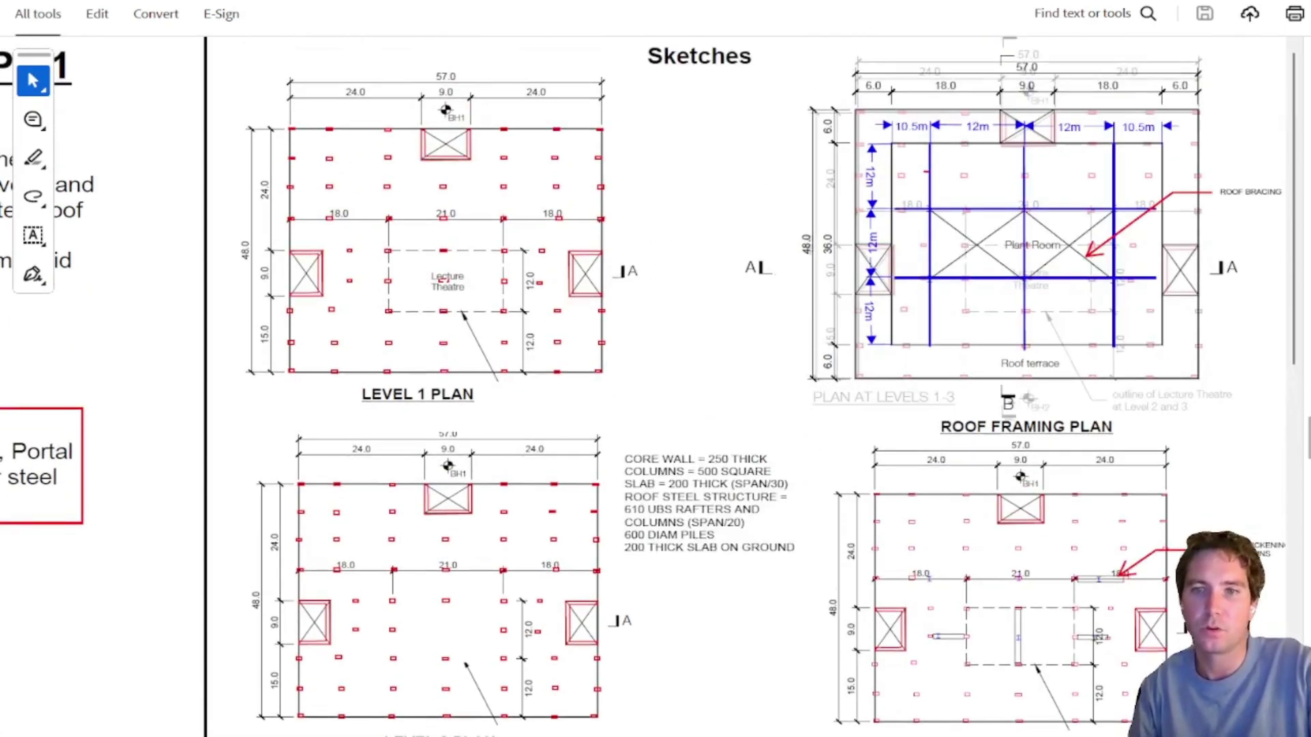
scroll(357, 574, left, 6)
scroll(357, 574, down, 6)
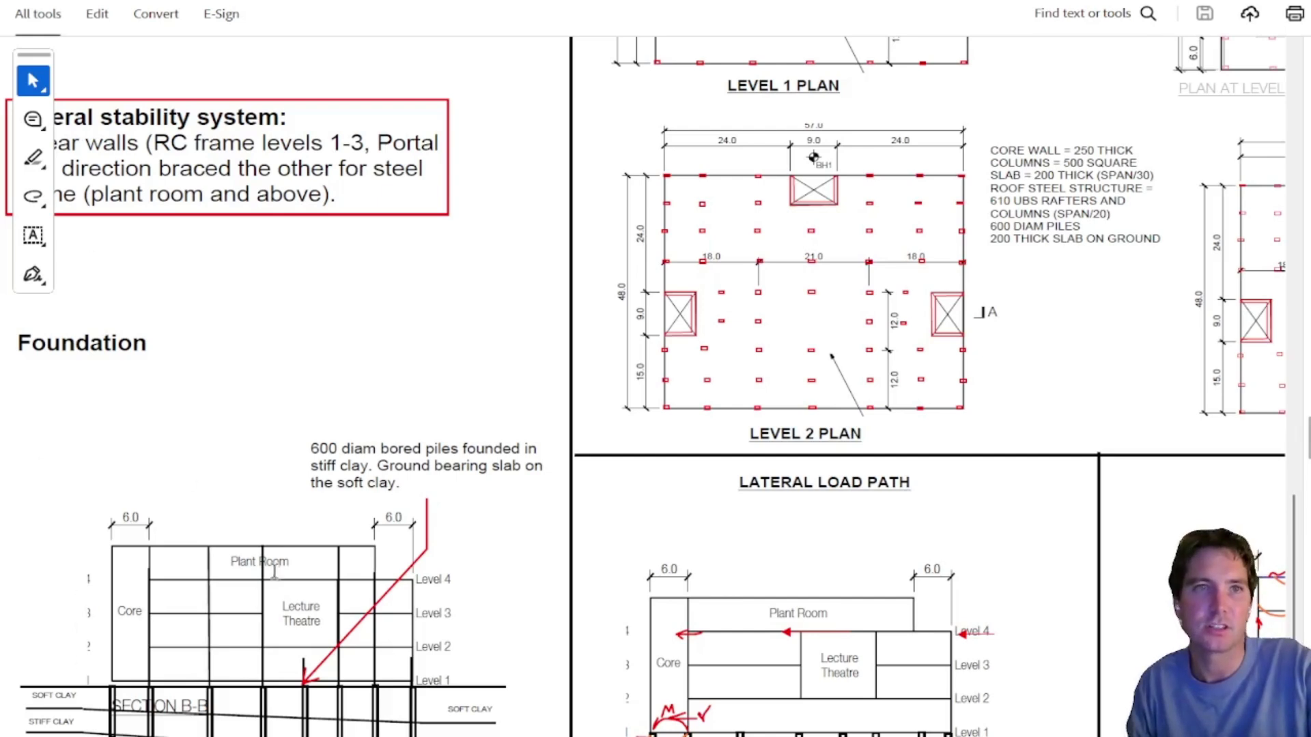
scroll(315, 516, up, 5)
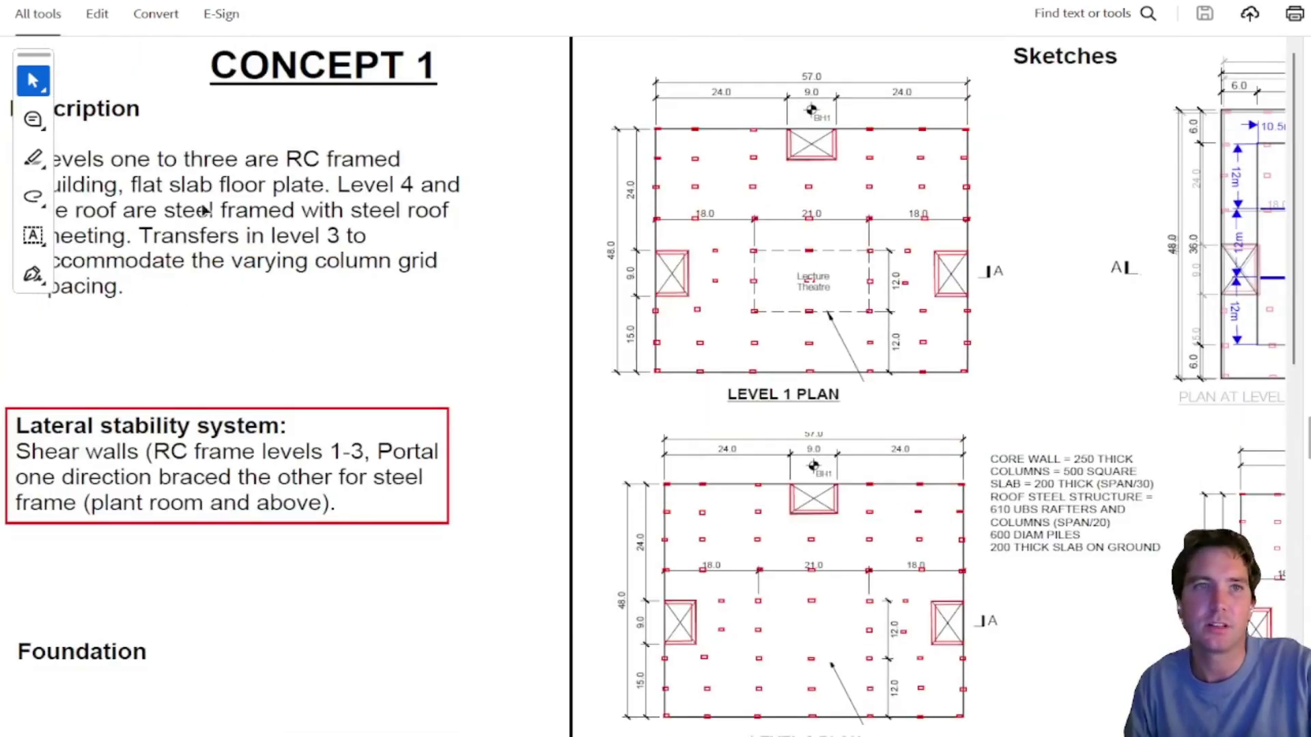
scroll(360, 337, down, 1)
ctrl+scroll(357, 325, down, 2)
click(345, 326)
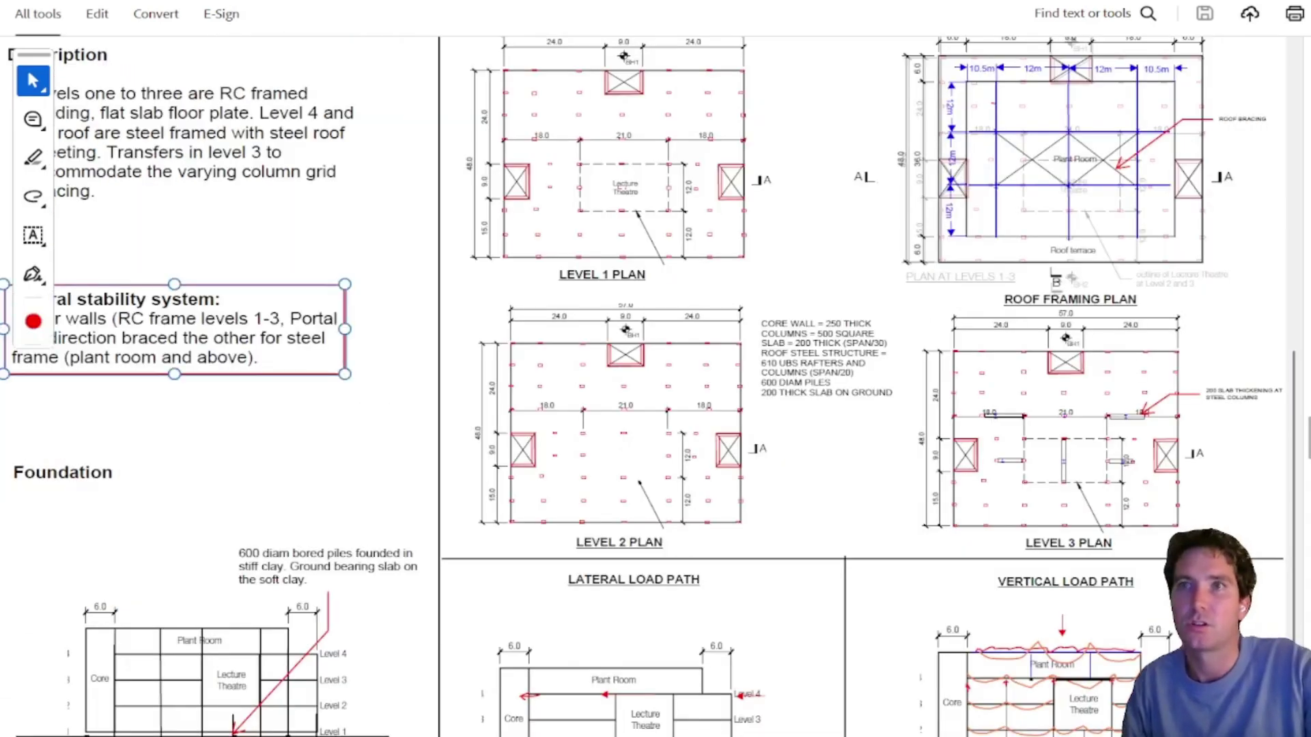
click(881, 497)
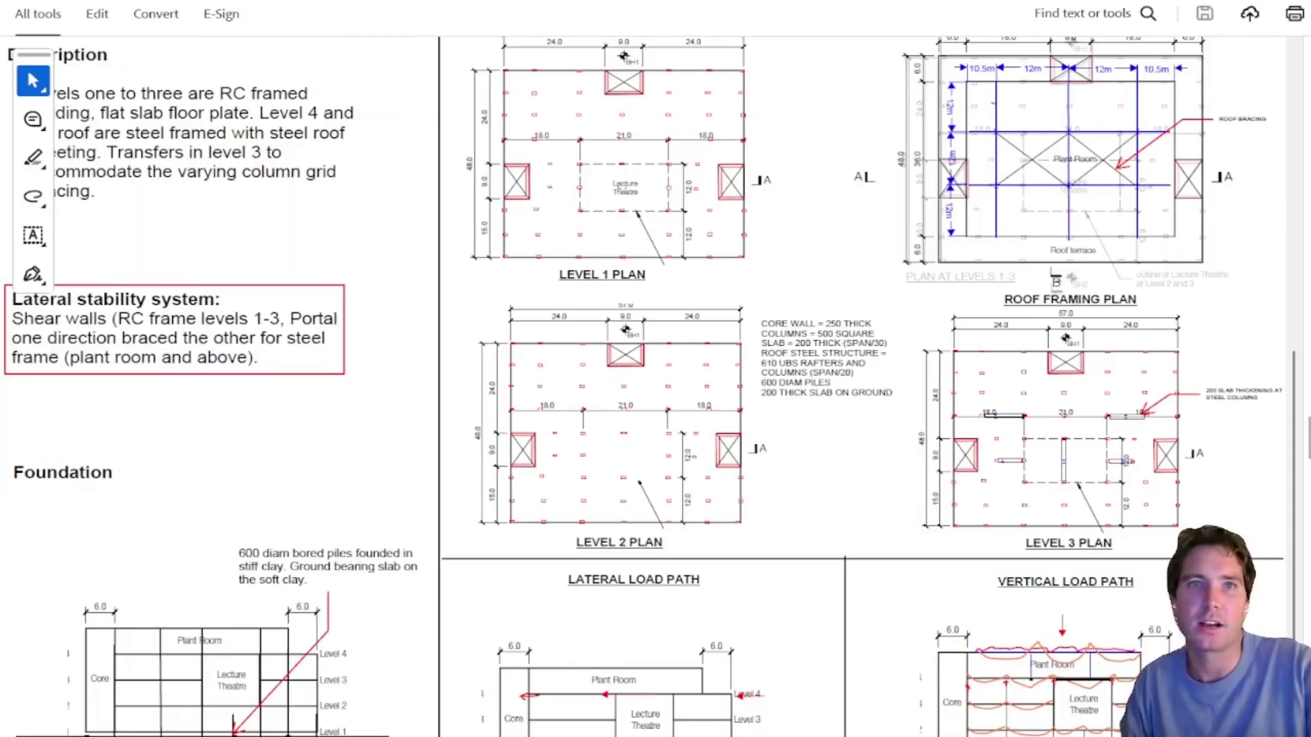
ctrl+scroll(674, 434, up, 2)
Select Section 1 question b)'s 'scheme design' text and Section 2 items c) and d)
ctrl+scroll(751, 424, down, 2)
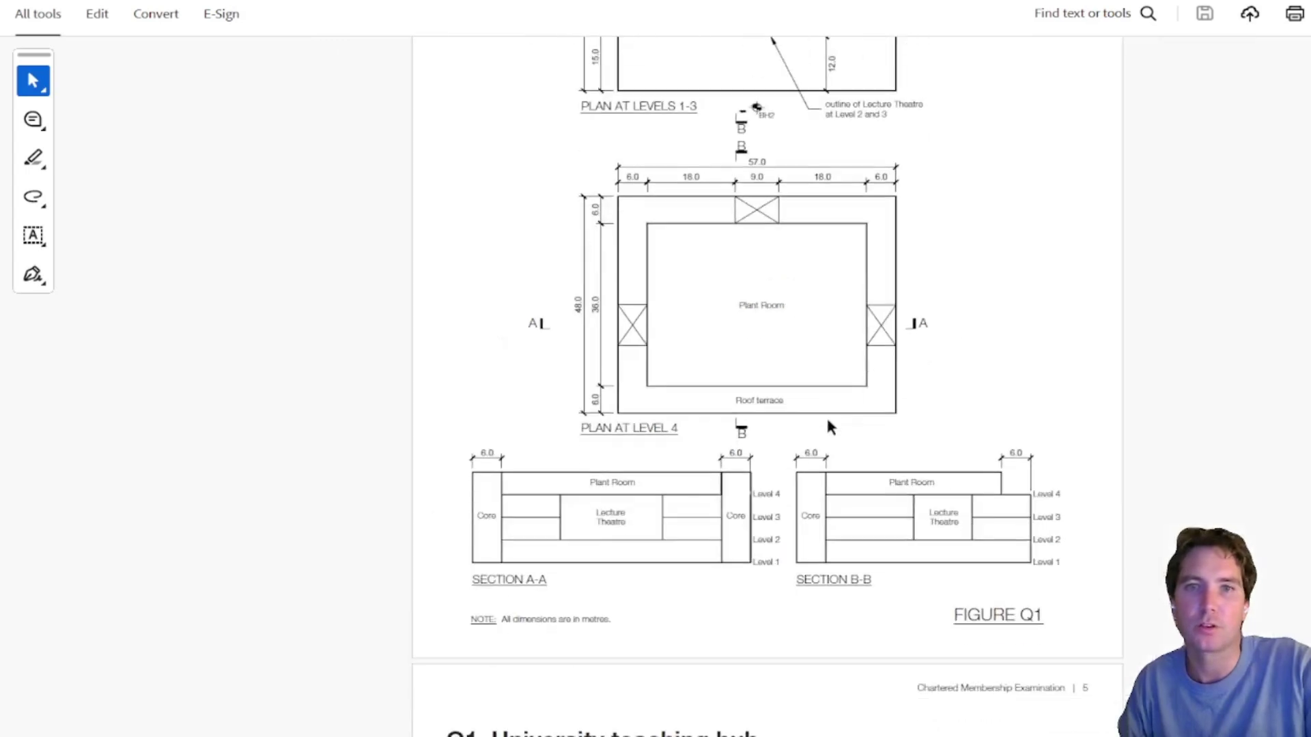
scroll(813, 532, down, 5)
scroll(897, 670, down, 4)
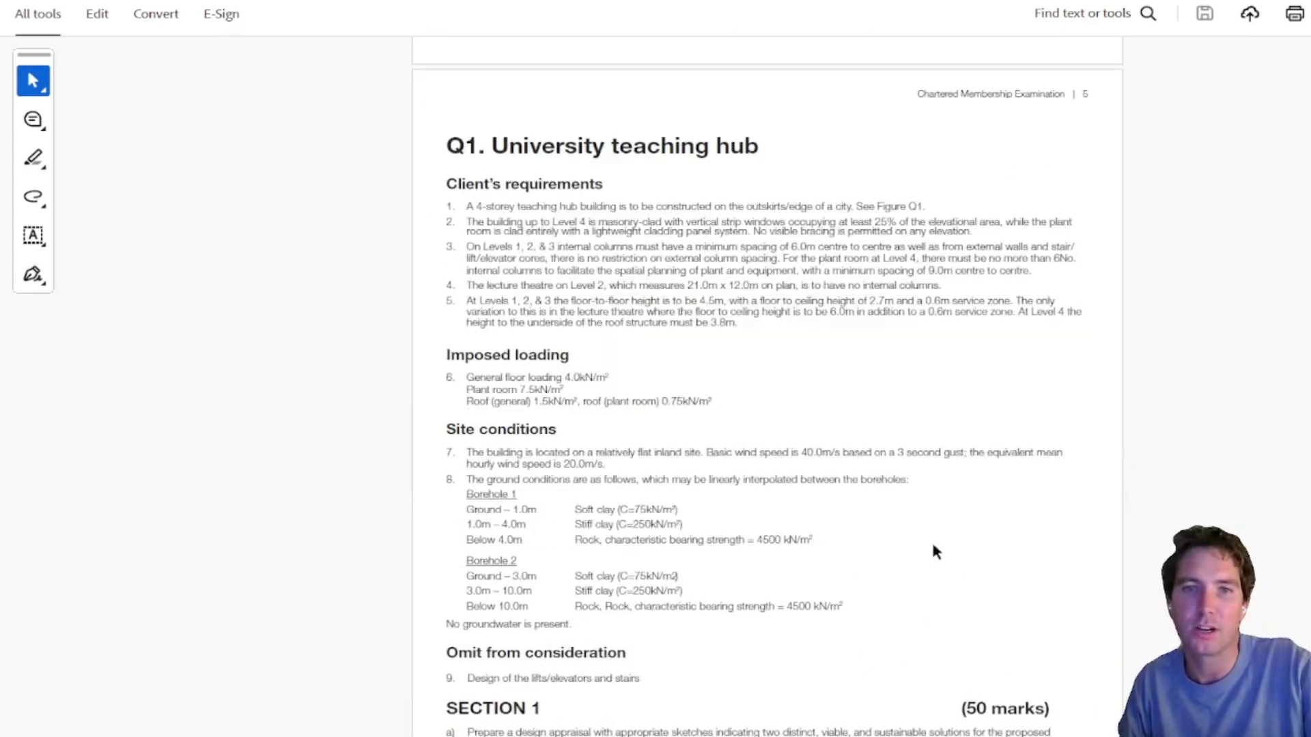
scroll(882, 546, down, 2)
scroll(763, 386, down, 1)
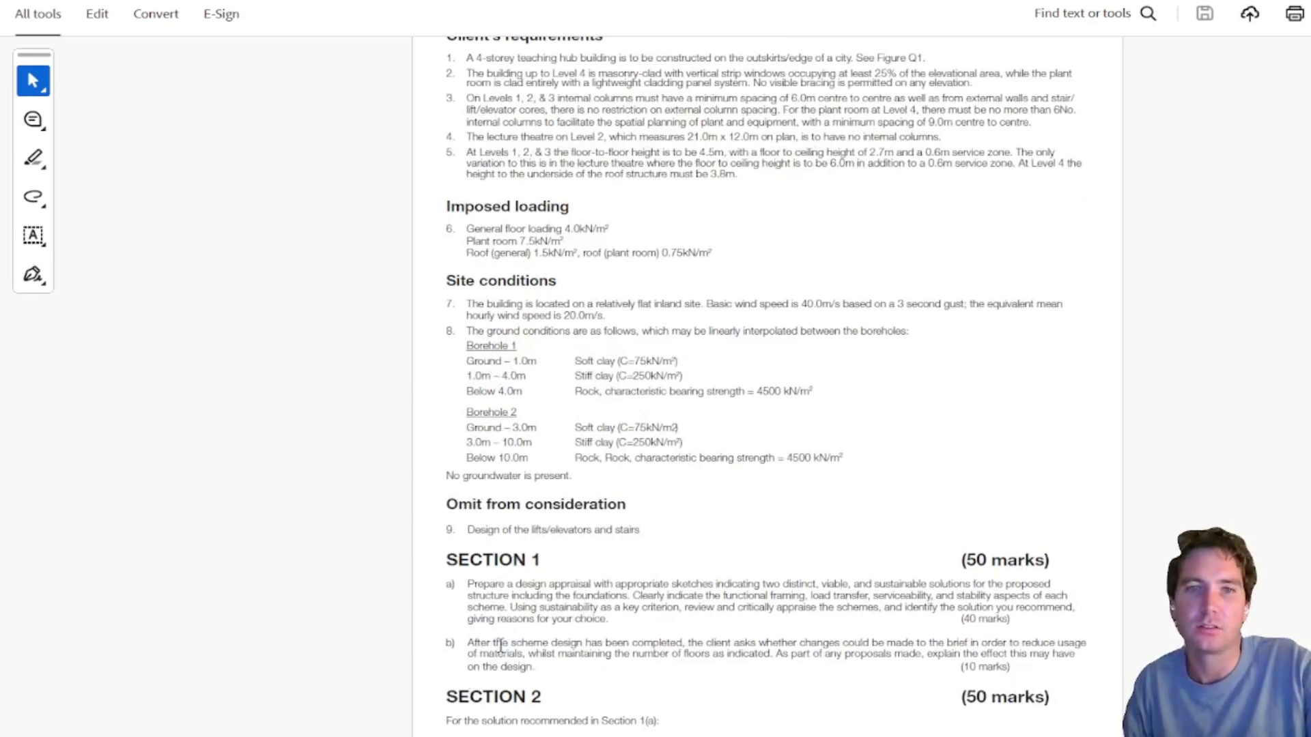
drag(453, 643, 631, 644)
click(457, 647)
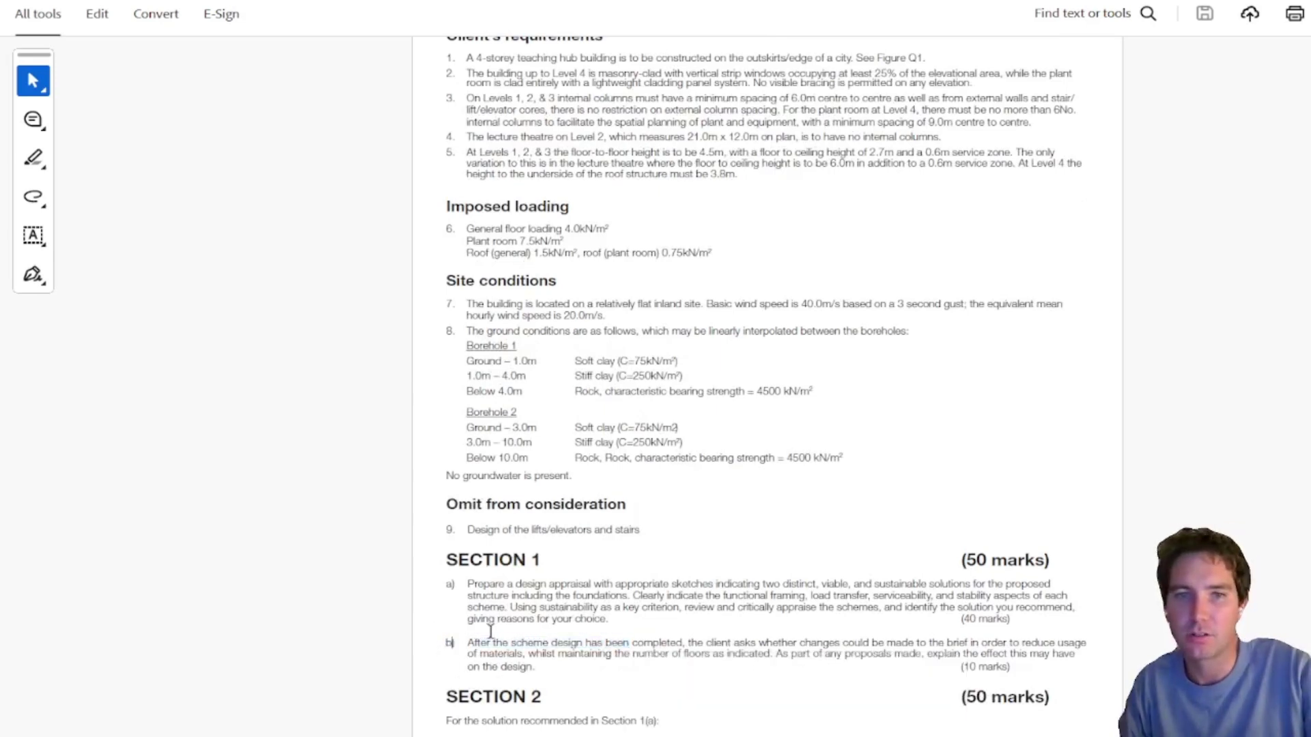
drag(511, 643, 583, 645)
shift+click(676, 658)
drag(676, 658, 682, 662)
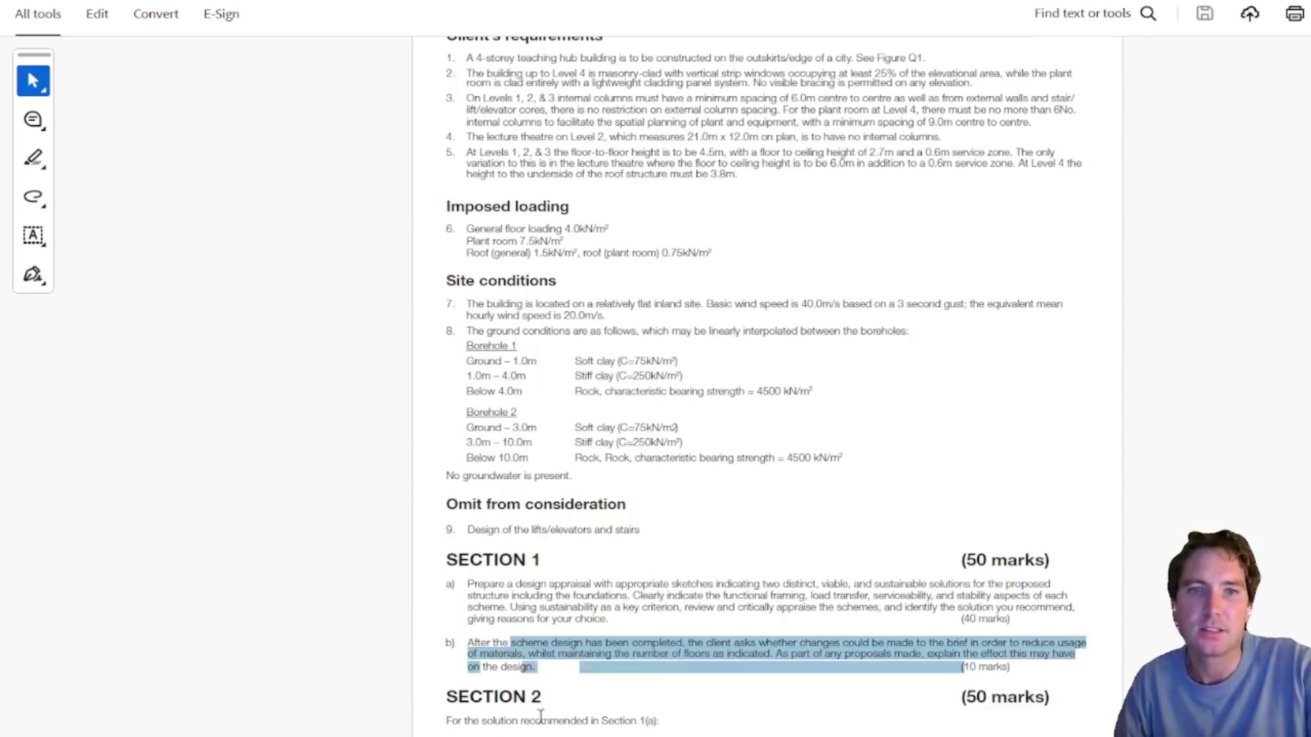
scroll(539, 715, down, 2)
drag(963, 735, 477, 671)
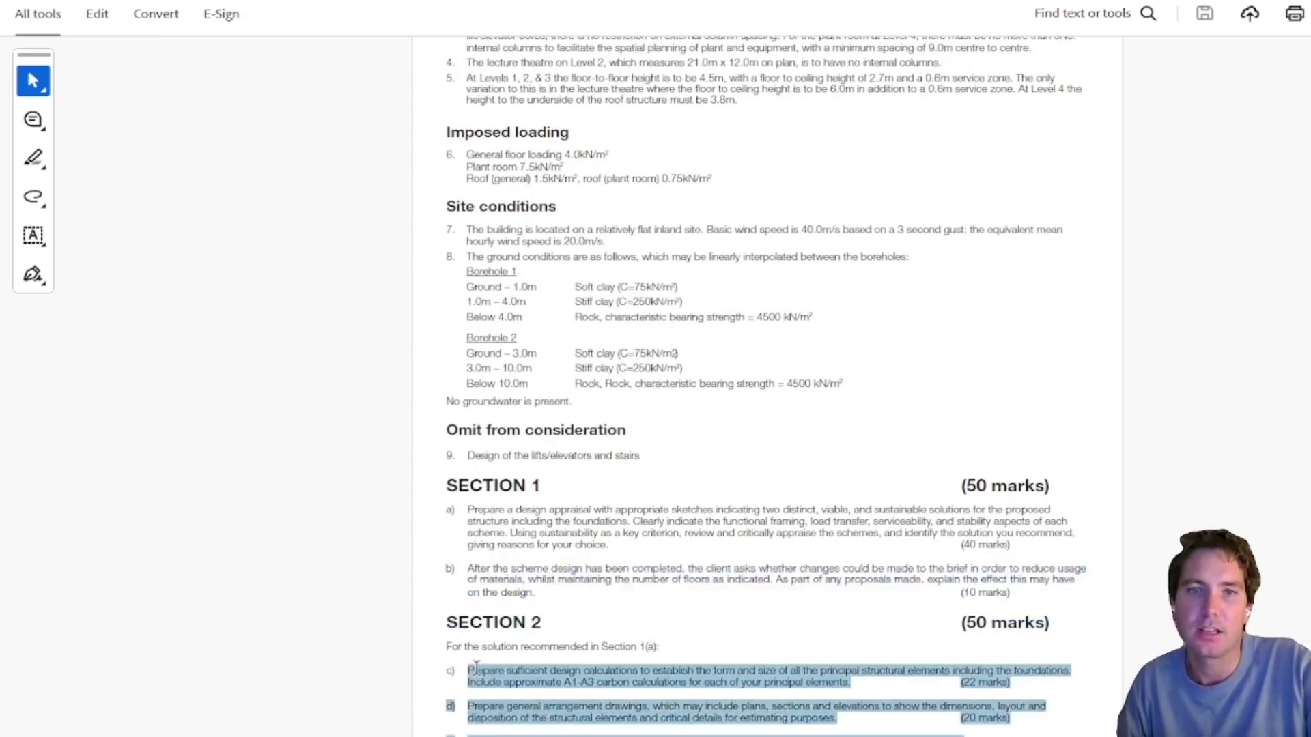